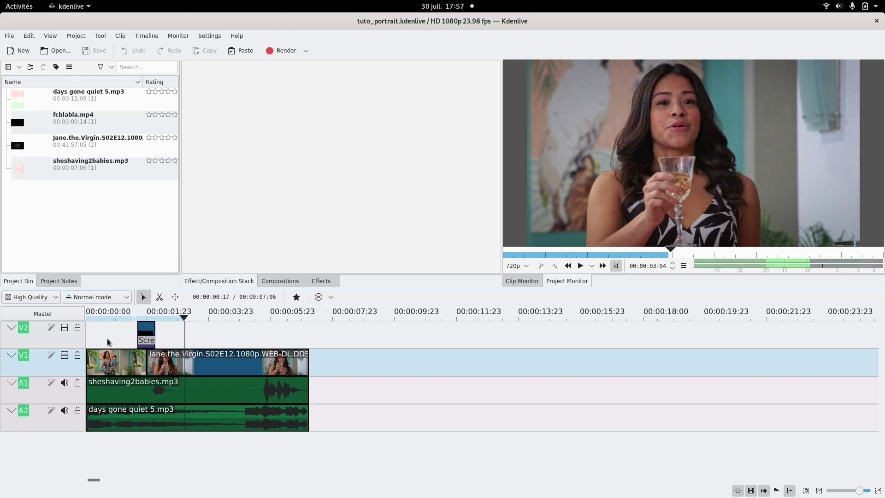
# Step: In Project Settings' profile manager, create a new profile copied from HD 1080p 23.98 fps
pyautogui.moveTo(107, 341); pyautogui.dragTo(86, 344)
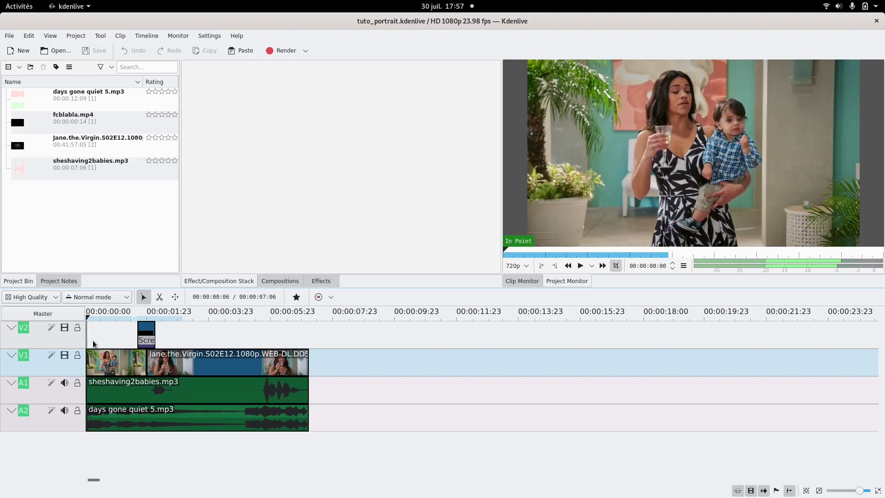
pyautogui.click(75, 36)
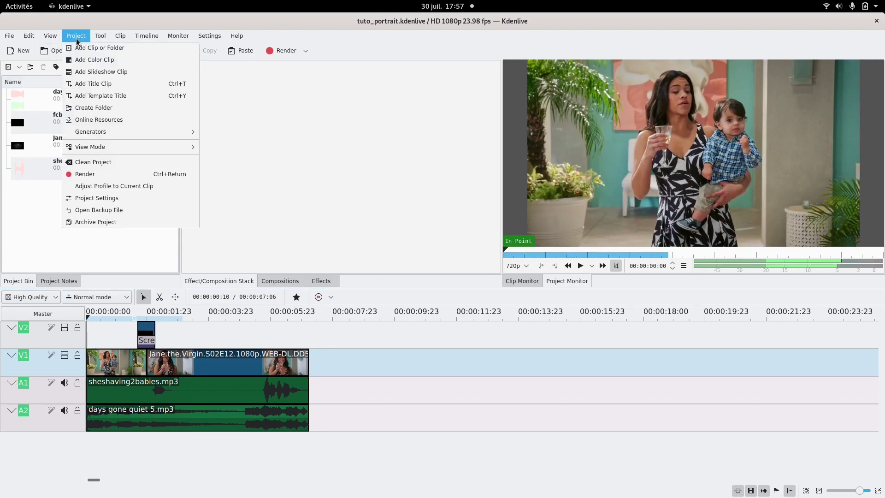
pyautogui.click(124, 194)
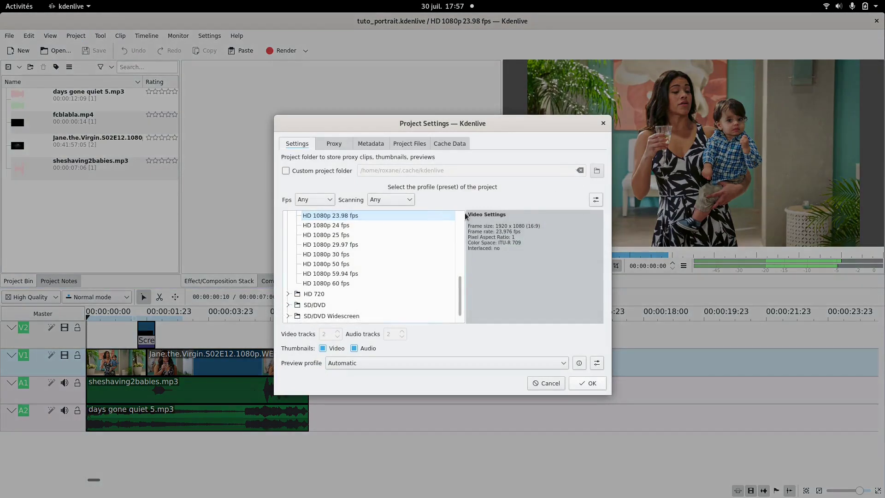
pyautogui.click(596, 201)
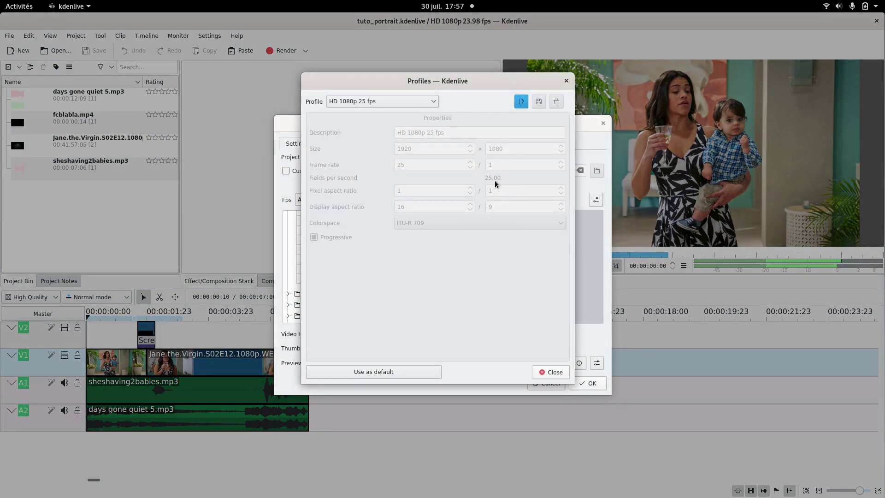
pyautogui.click(409, 97)
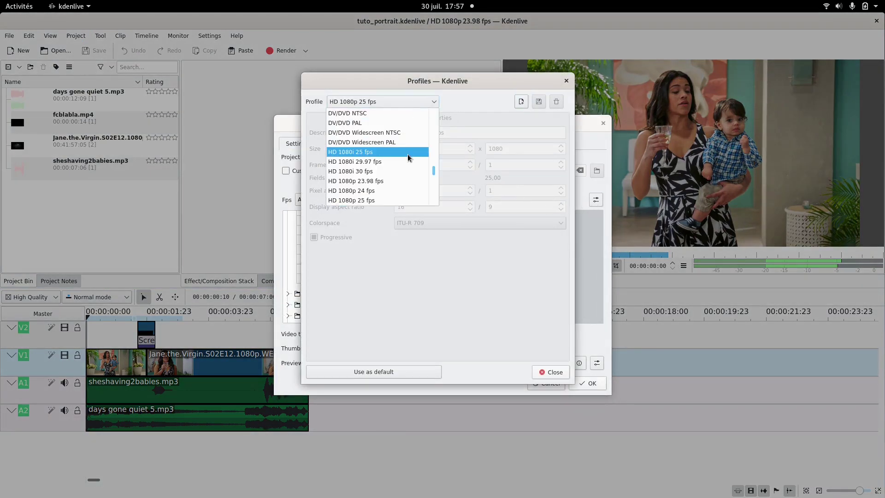
pyautogui.click(382, 181)
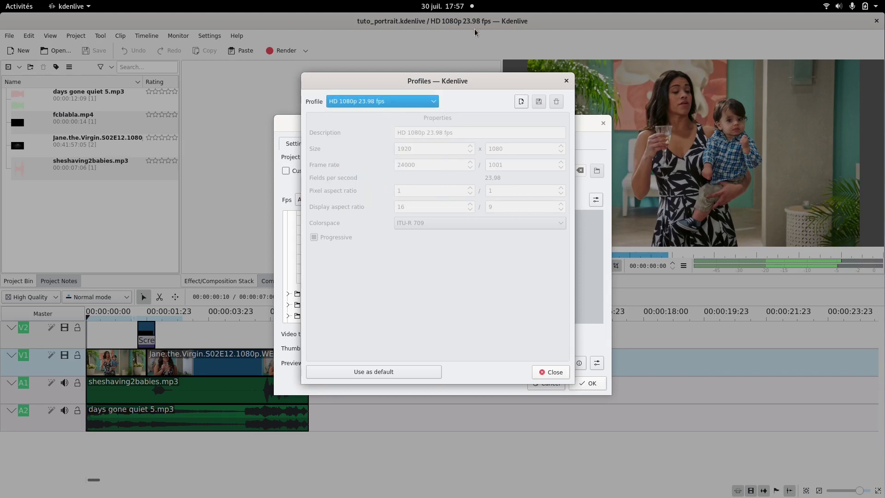
pyautogui.click(520, 102)
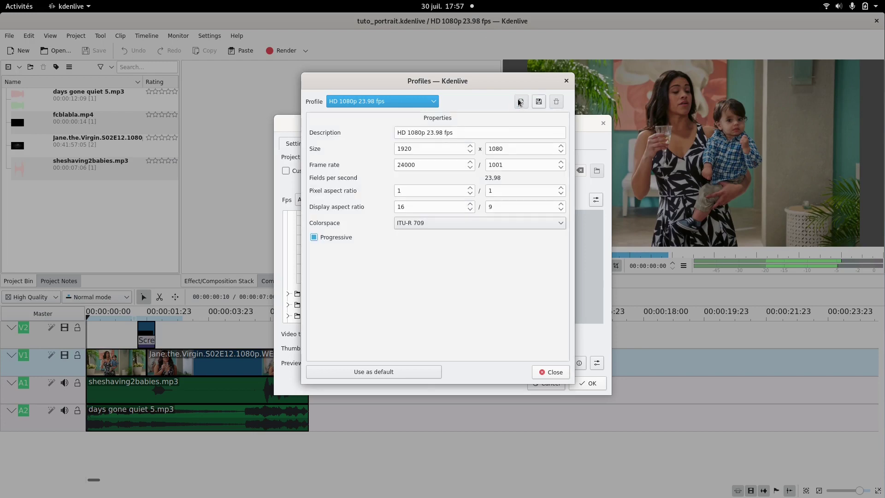
# Step: Append PORTRAIT to the profile description, set size 1080 × 1920 and display aspect 9 / 16
pyautogui.click(467, 137)
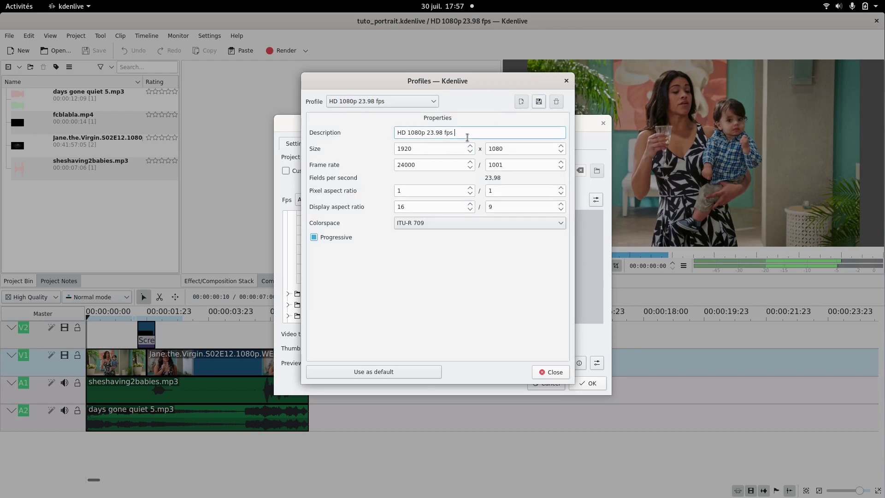
pyautogui.write('PORTRAIT')
pyautogui.doubleClick(441, 148)
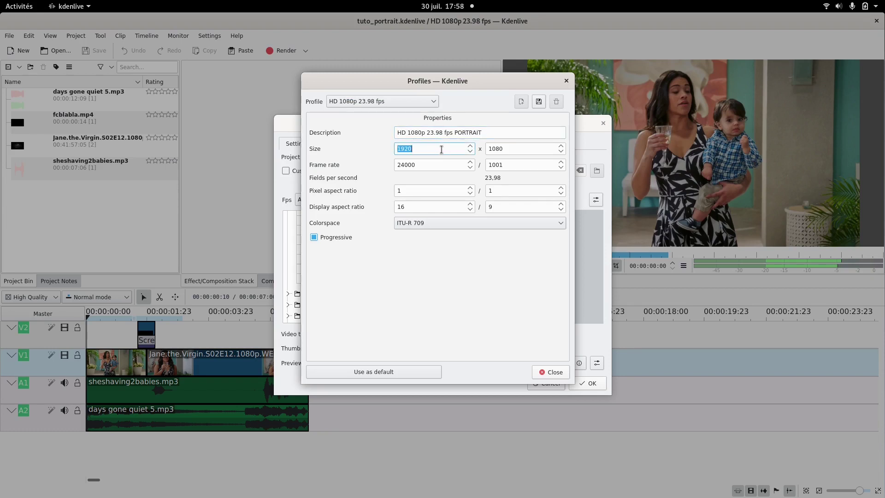
pyautogui.write('1080')
pyautogui.doubleClick(532, 148)
pyautogui.write('1')
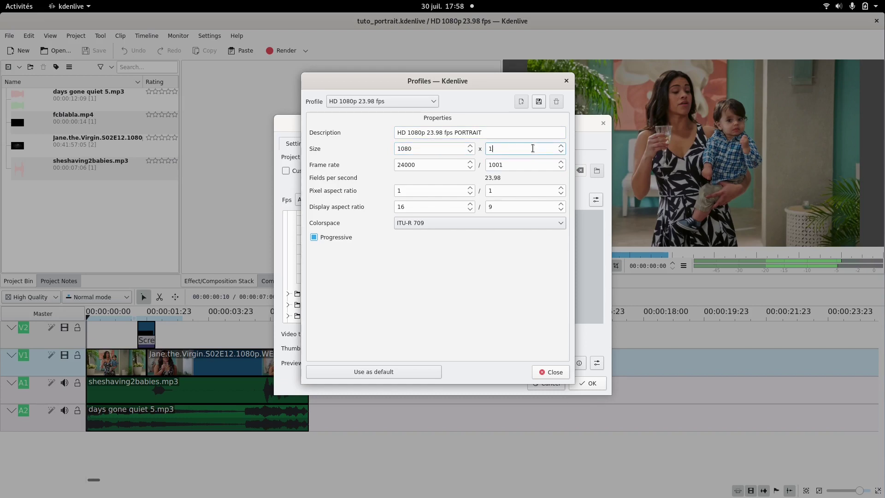
pyautogui.write('920')
pyautogui.doubleClick(441, 207)
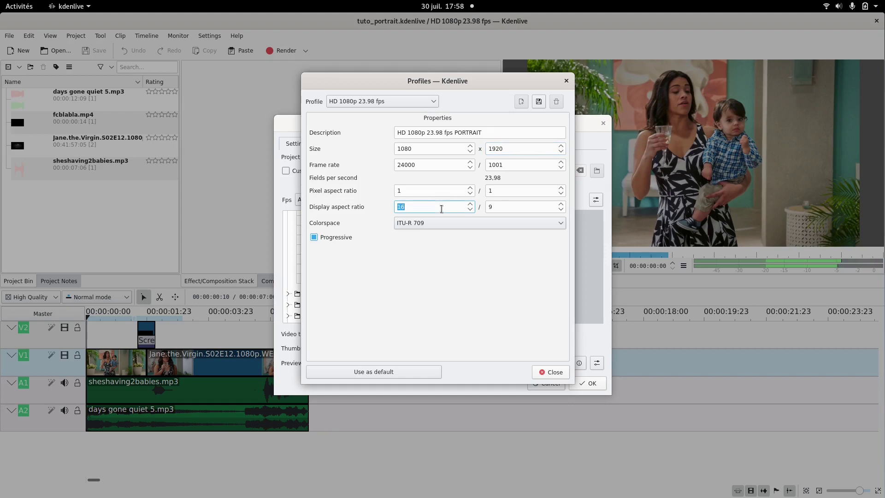
pyautogui.write('9')
pyautogui.doubleClick(502, 207)
pyautogui.write('16')
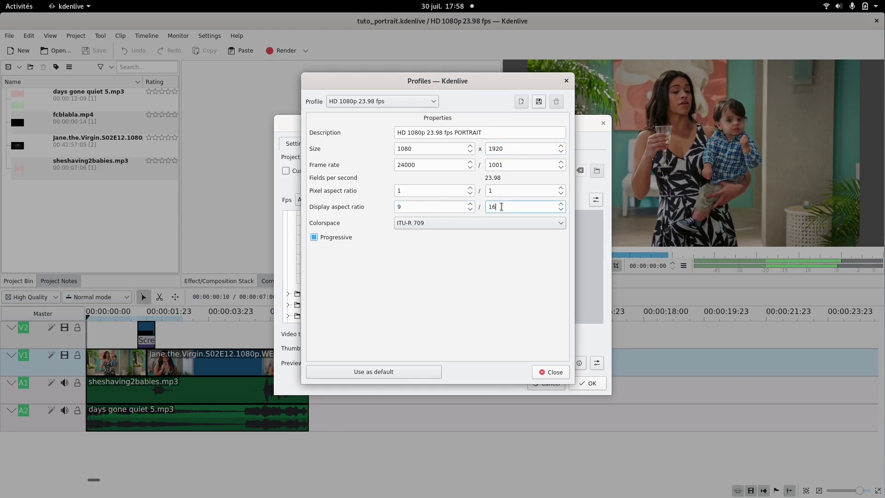
# Step: Save the profile, select Custom > HD 1080p 23.98 fps PORTRAIT for the project and confirm
pyautogui.click(538, 101)
pyautogui.click(547, 371)
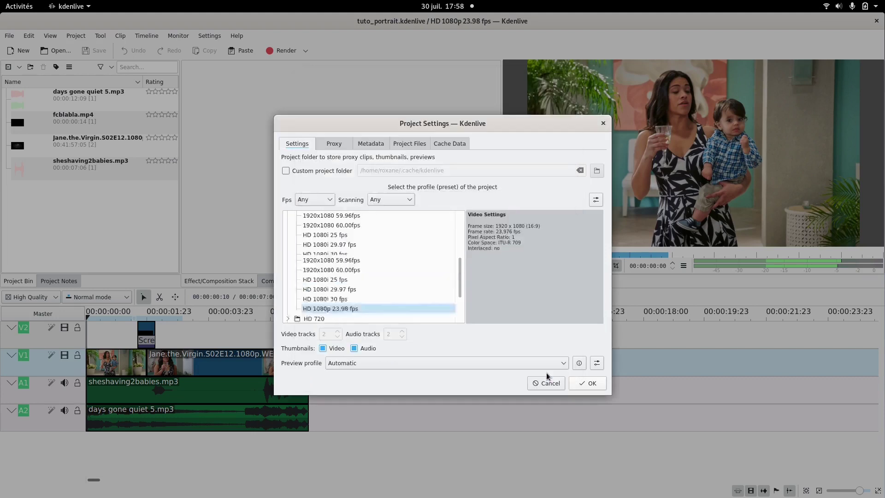
pyautogui.scroll(-2, 367, 279)
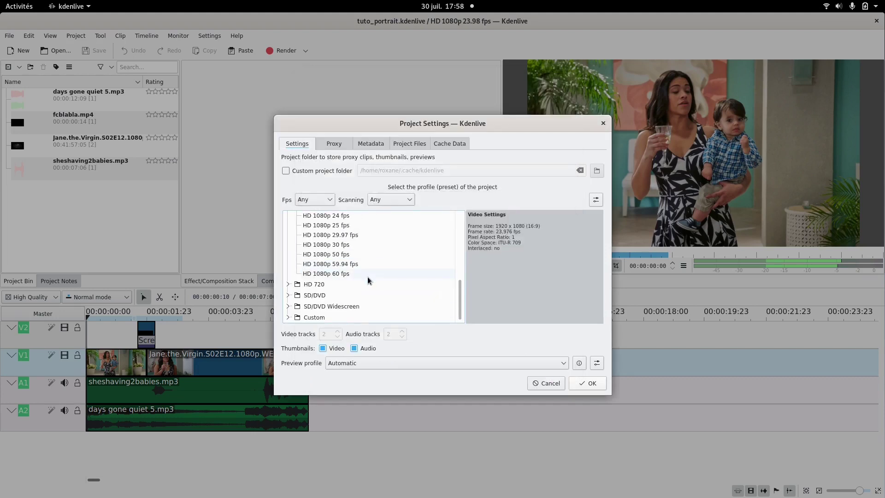
pyautogui.click(287, 318)
pyautogui.scroll(-5, 369, 299)
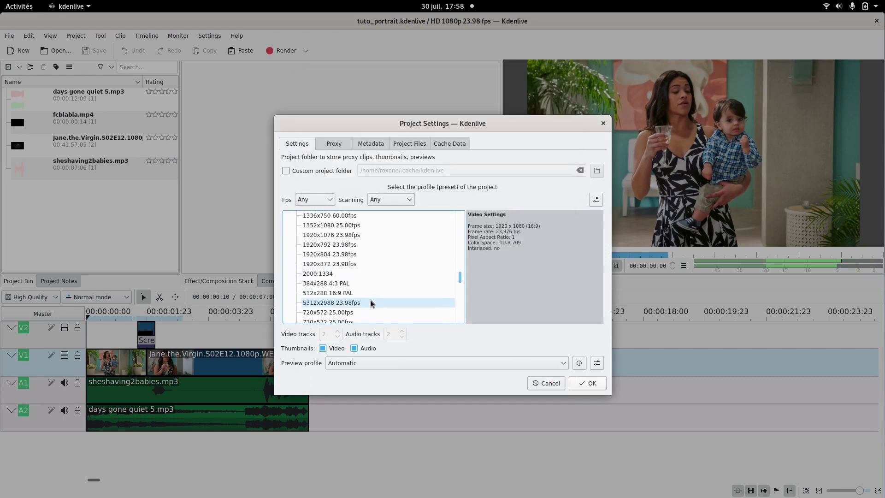
pyautogui.scroll(-1, 383, 276)
pyautogui.scroll(-3, 382, 277)
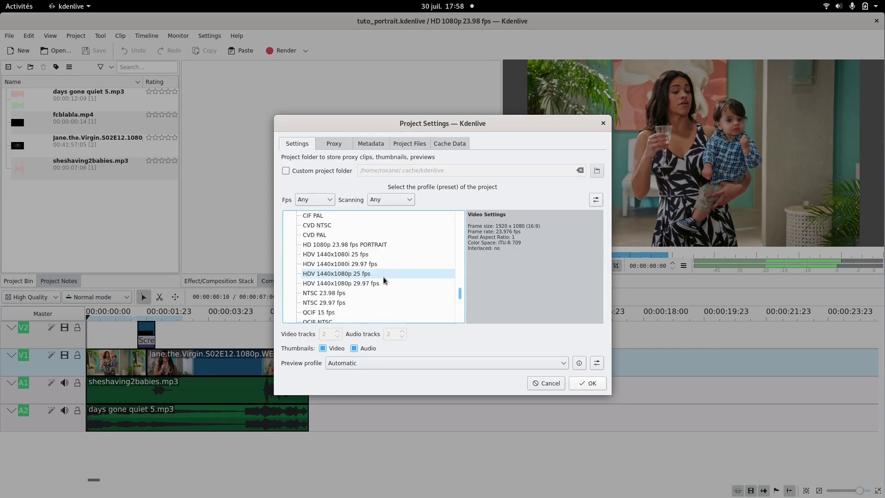
pyautogui.click(369, 245)
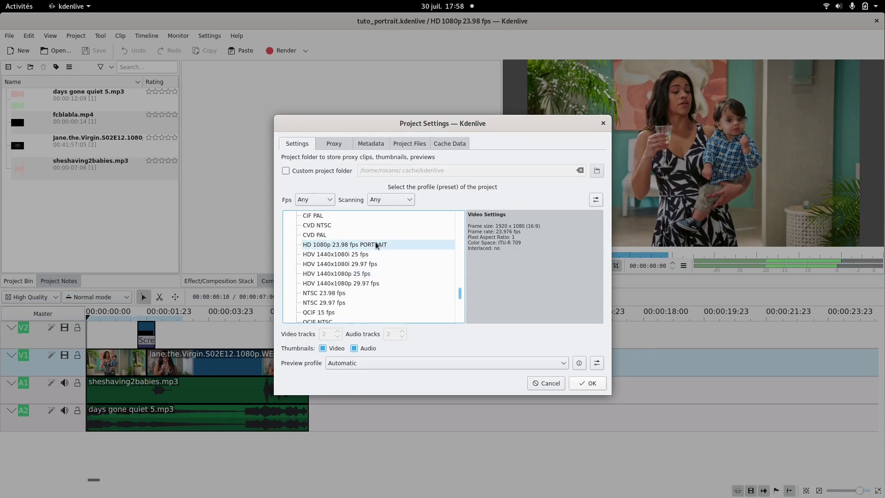
pyautogui.click(587, 384)
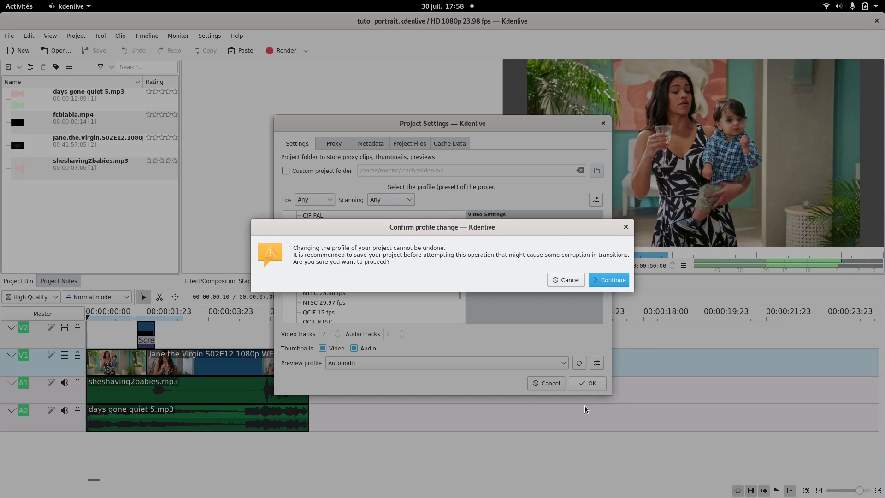
pyautogui.click(602, 281)
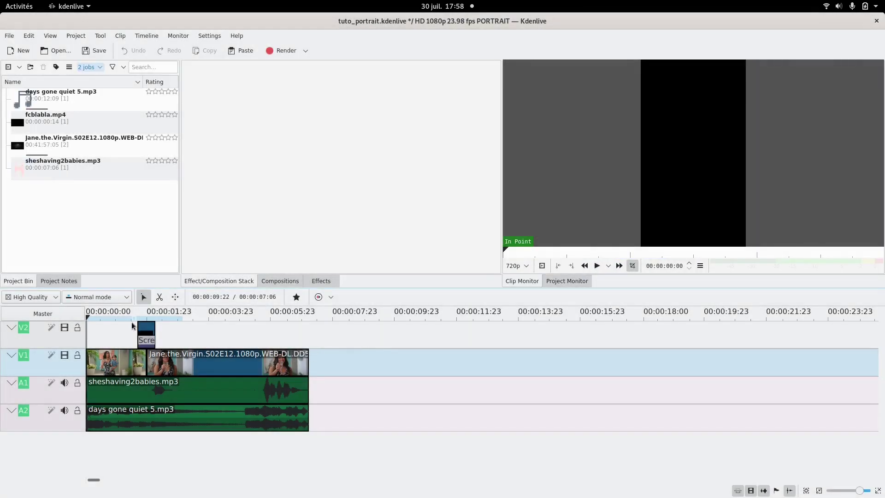
pyautogui.click(122, 332)
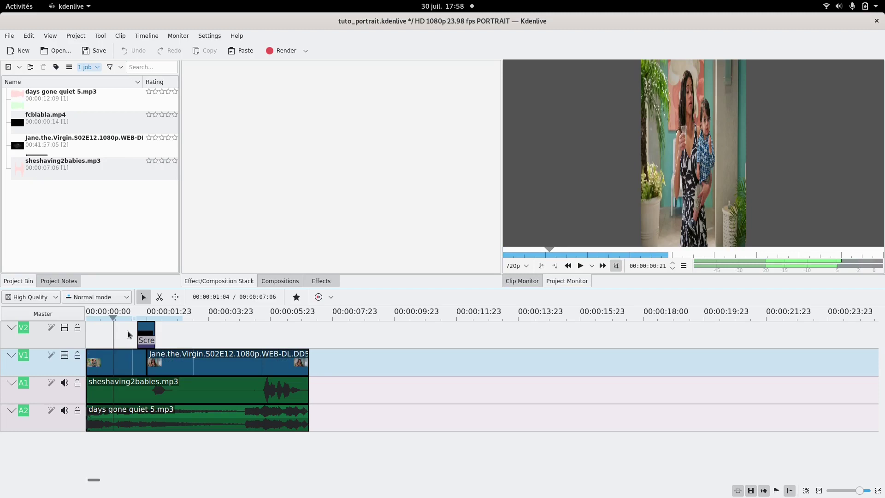
pyautogui.moveTo(503, 151); pyautogui.dragTo(511, 150)
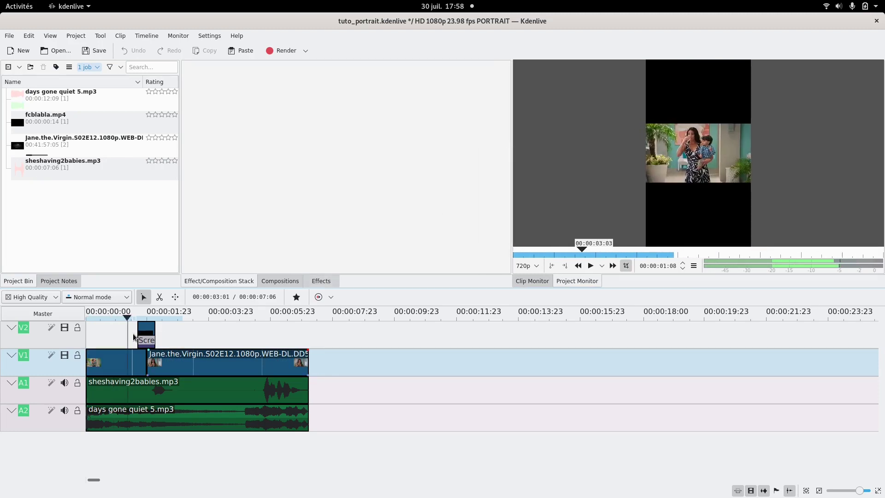
pyautogui.click(148, 337)
pyautogui.moveTo(149, 338); pyautogui.dragTo(180, 343)
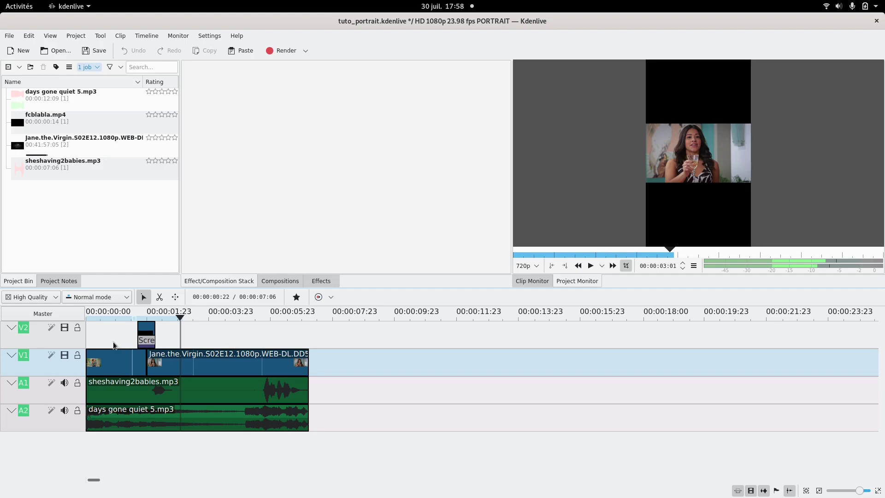
pyautogui.press('Home')
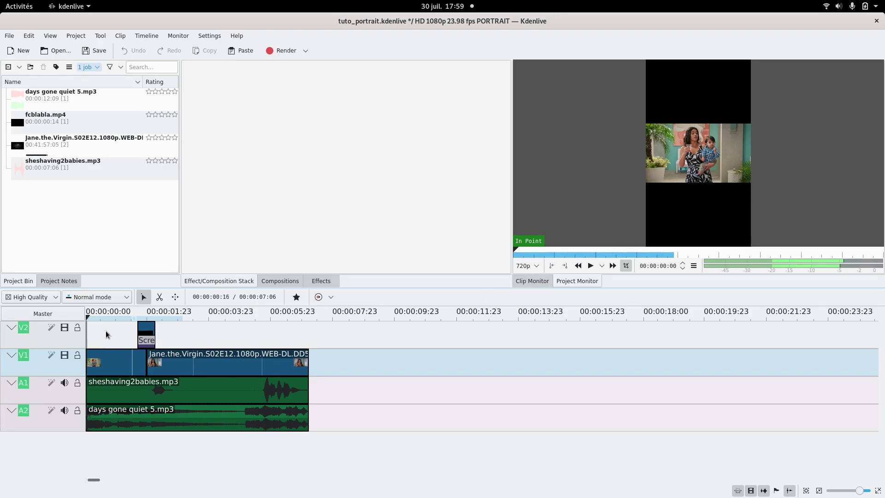
# Step: After trying Transform from Favourites, search the effects library for 'tr' to list Transform
pyautogui.click(302, 298)
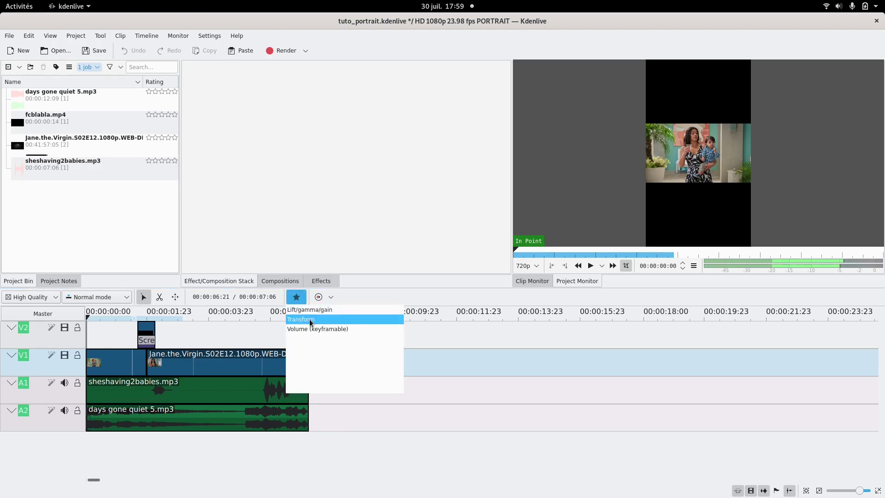
pyautogui.moveTo(309, 319)
pyautogui.mouseDown()
pyautogui.moveTo(137, 346)
pyautogui.moveTo(139, 359)
pyautogui.mouseUp()
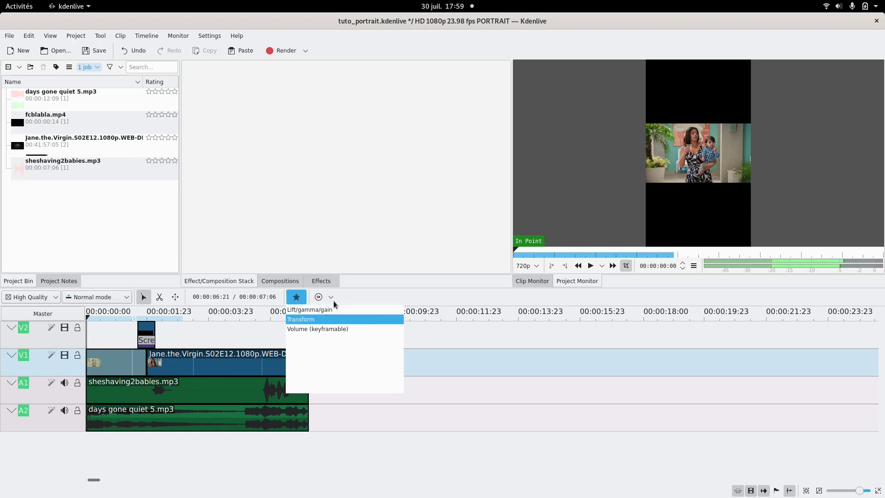
pyautogui.click(322, 282)
pyautogui.click(322, 282)
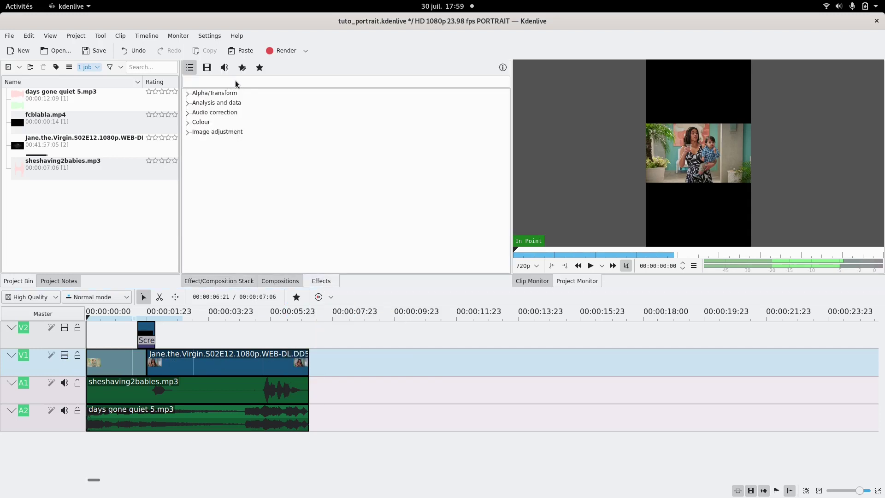
pyautogui.click(206, 81)
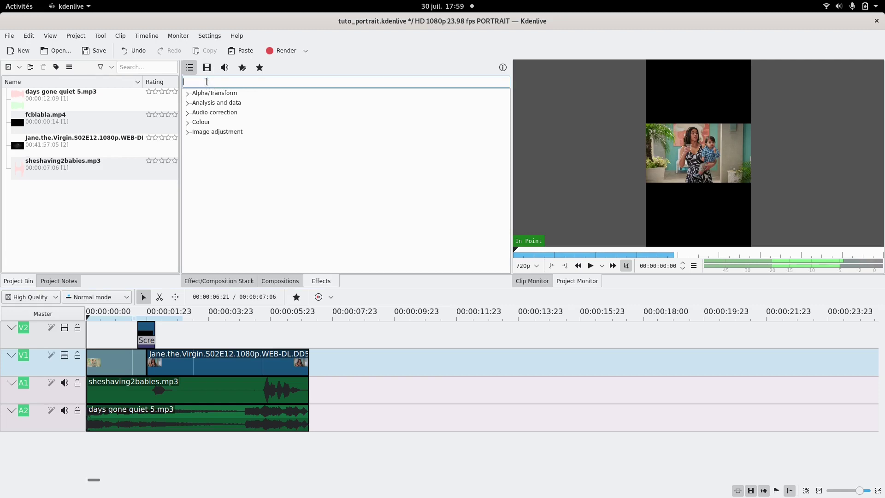
pyautogui.write('tran')
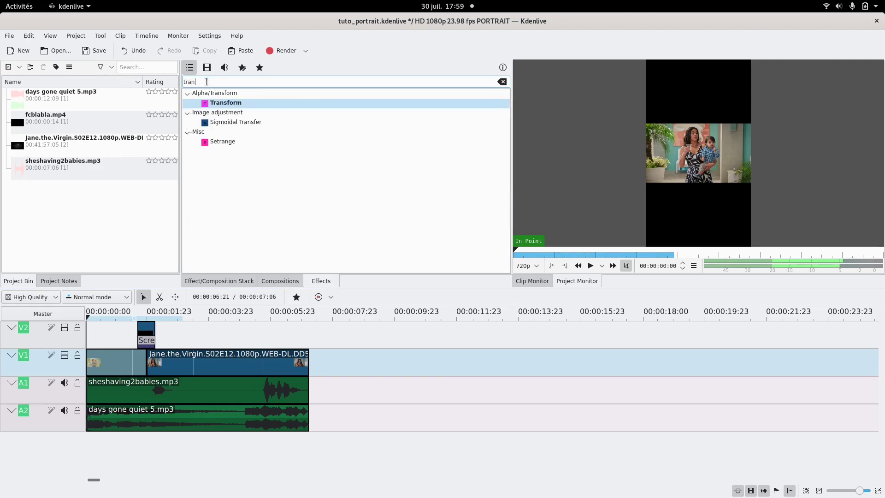
pyautogui.write('sf')
pyautogui.press('BackSpace')
pyautogui.press('BackSpace')
pyautogui.press('BackSpace')
pyautogui.press('BackSpace')
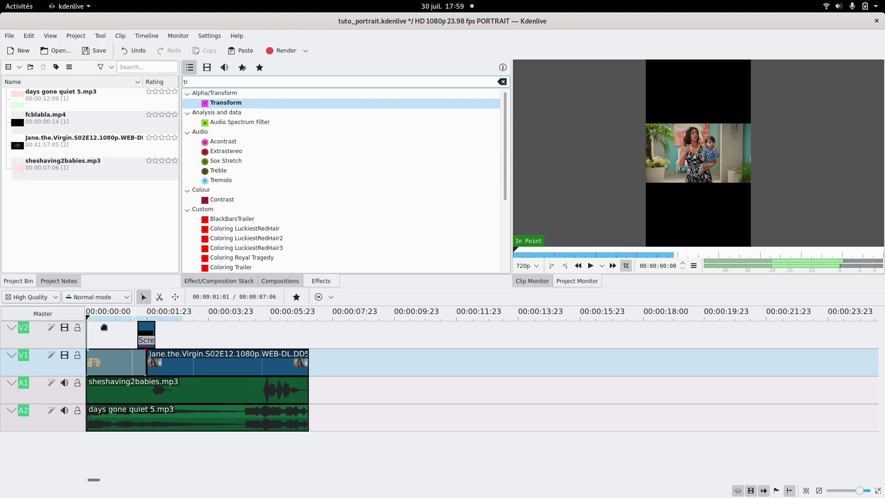
# Step: Scale the first V1 clip to fill the frame height (W 3413), centred at X -1166
pyautogui.click(112, 356)
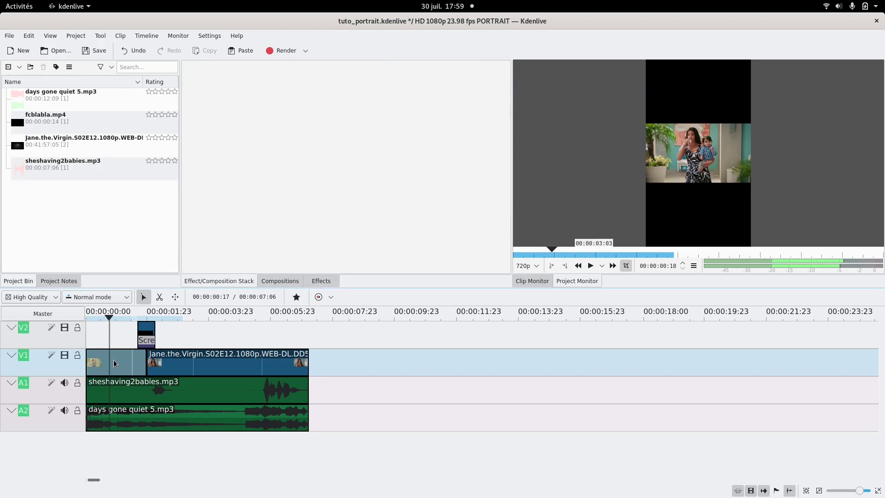
pyautogui.click(113, 360)
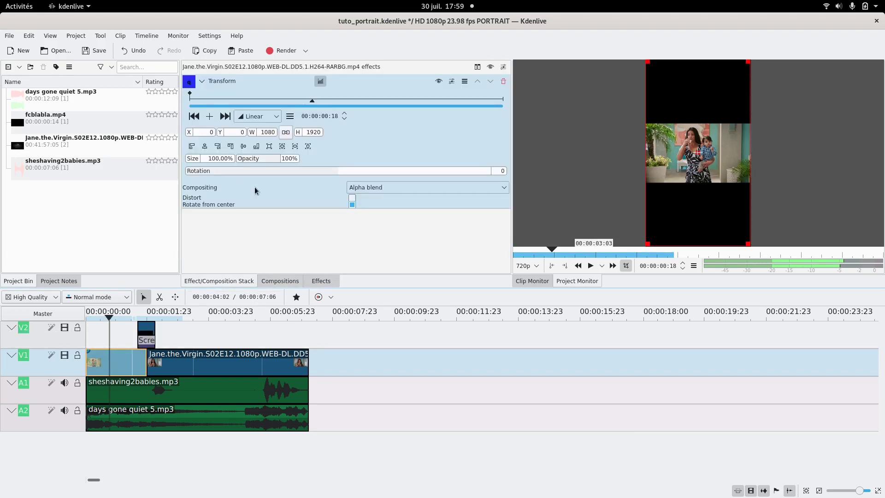
pyautogui.click(308, 146)
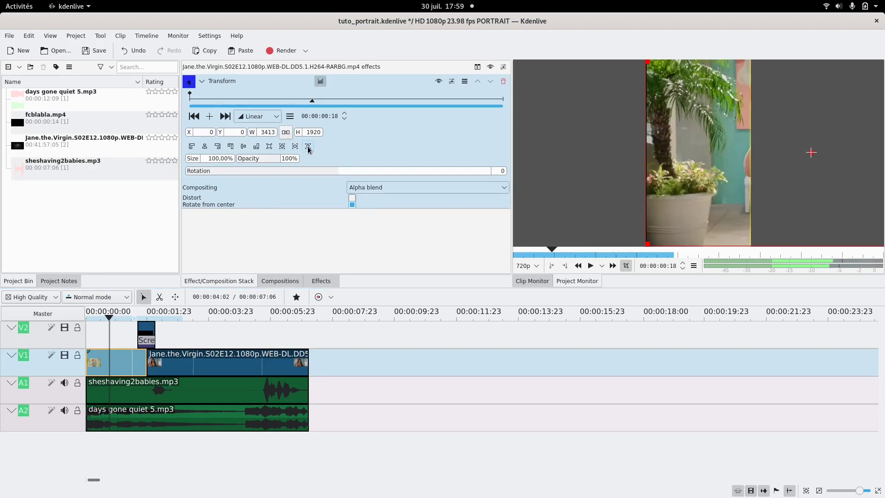
pyautogui.click(204, 146)
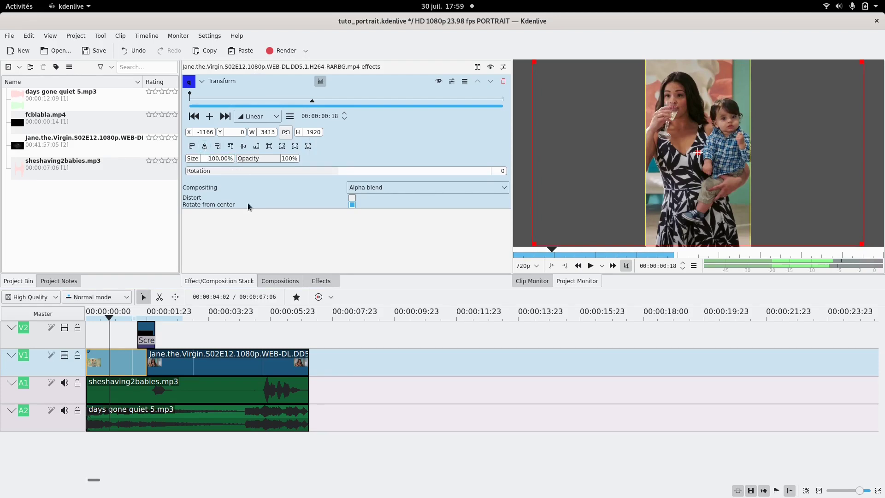
# Step: Try the same transform on the Jane clip and the V2 fcblabla.mp4 clip, then play back
pyautogui.click(226, 359)
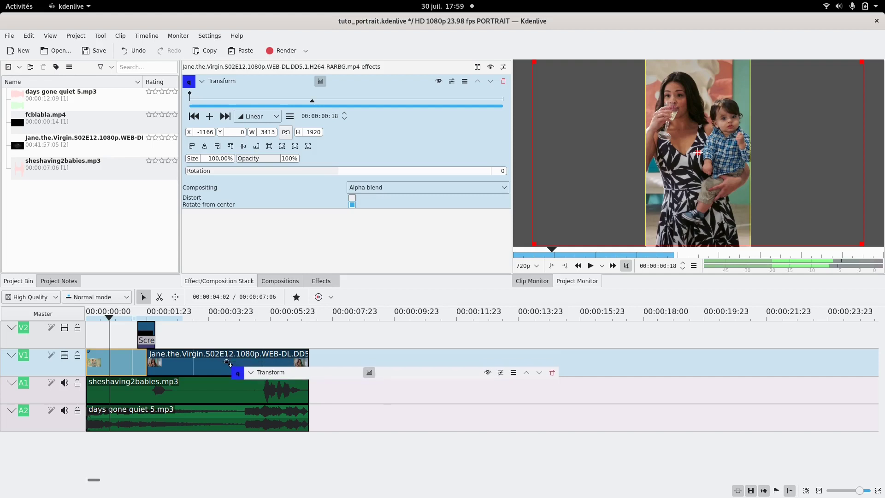
pyautogui.moveTo(225, 337); pyautogui.dragTo(185, 340)
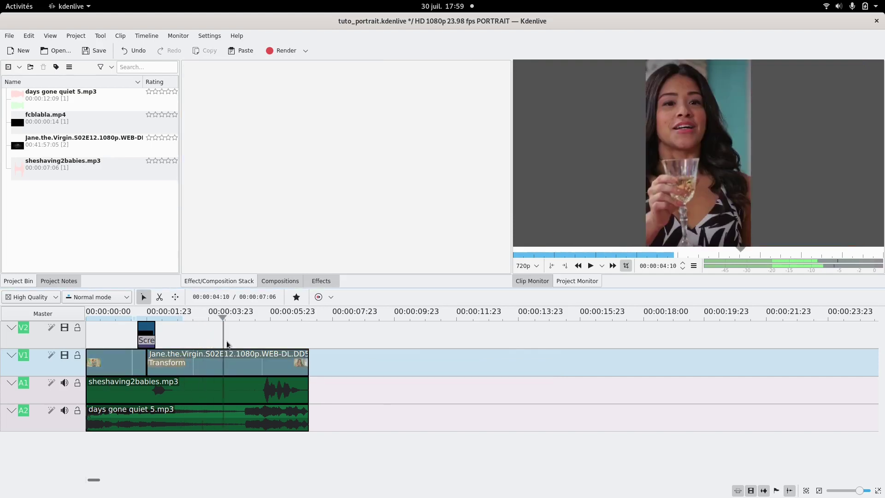
pyautogui.moveTo(185, 341)
pyautogui.mouseDown()
pyautogui.moveTo(231, 341)
pyautogui.moveTo(72, 347)
pyautogui.mouseUp()
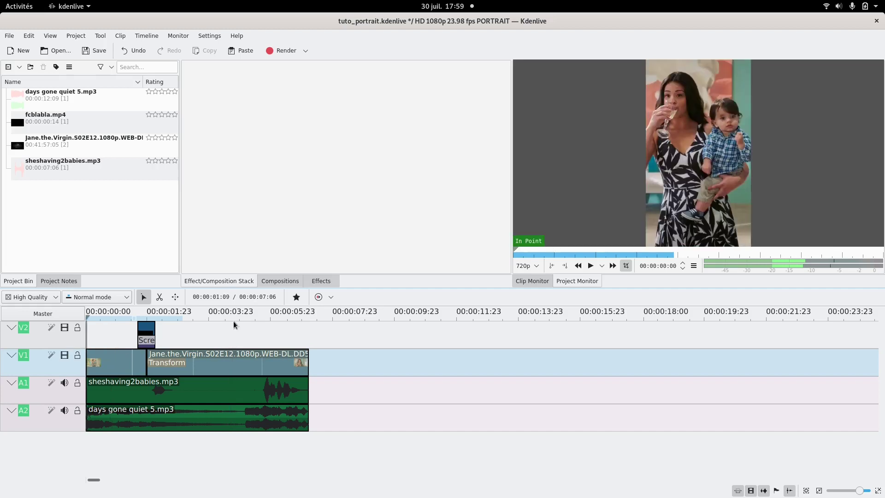
pyautogui.click(146, 317)
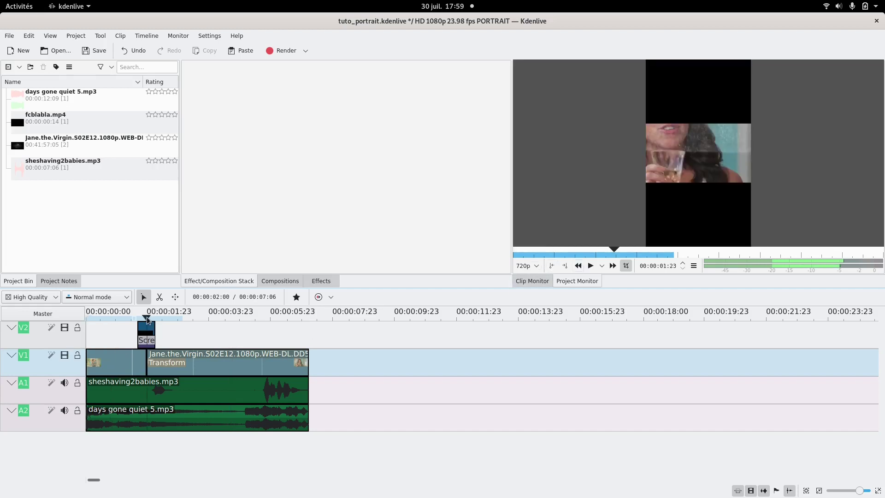
pyautogui.click(147, 332)
pyautogui.click(107, 364)
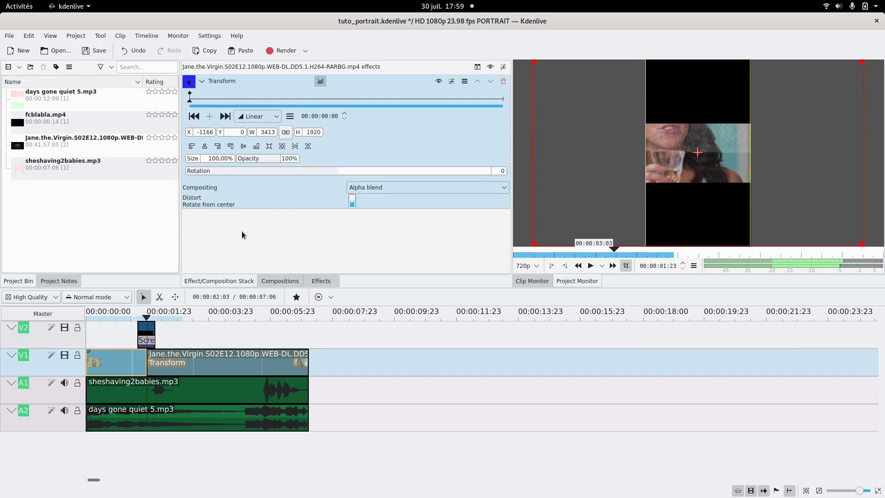
pyautogui.moveTo(297, 81); pyautogui.dragTo(148, 332)
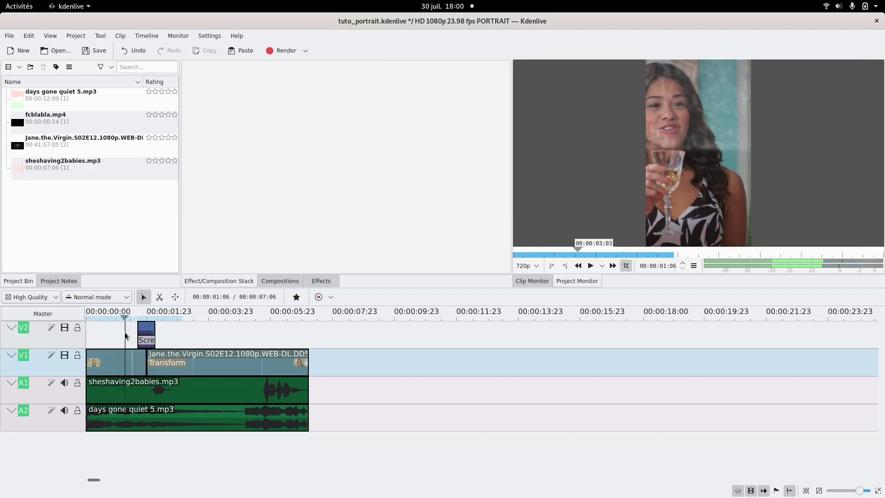
pyautogui.click(126, 334)
pyautogui.click(589, 266)
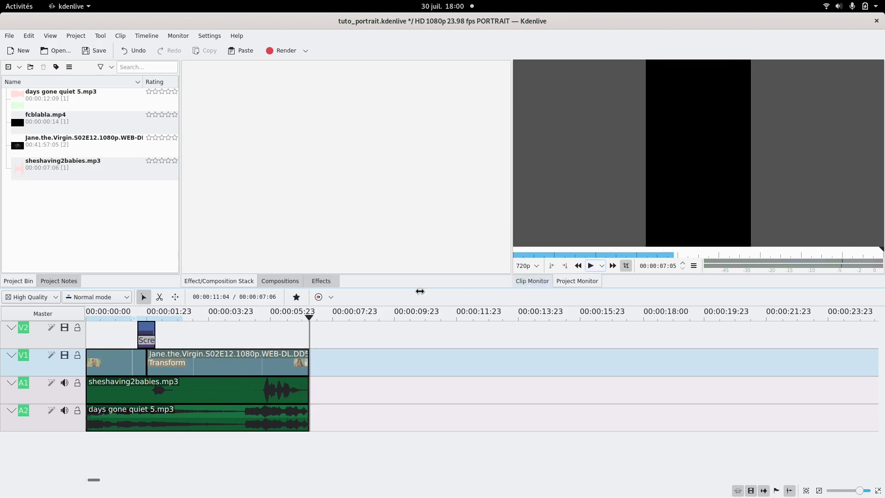
# Step: Nudge the Jane clip's position, then delete its Transform effect
pyautogui.click(269, 365)
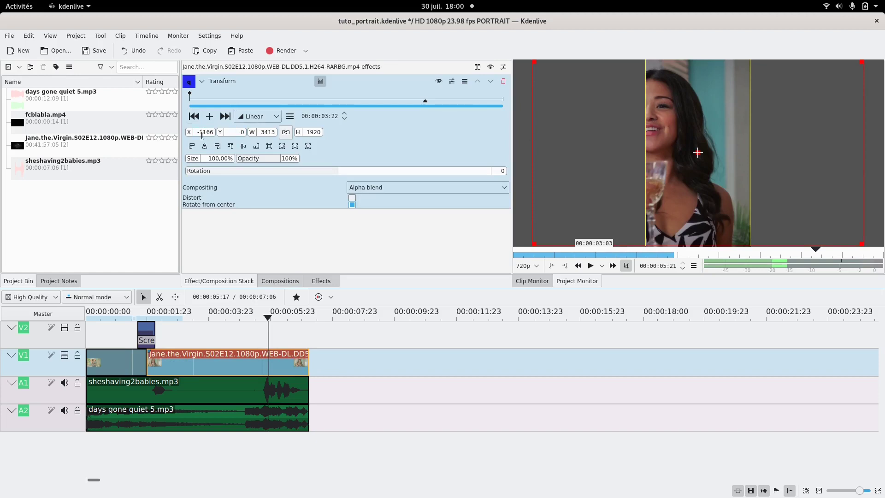
pyautogui.moveTo(189, 134); pyautogui.dragTo(227, 135)
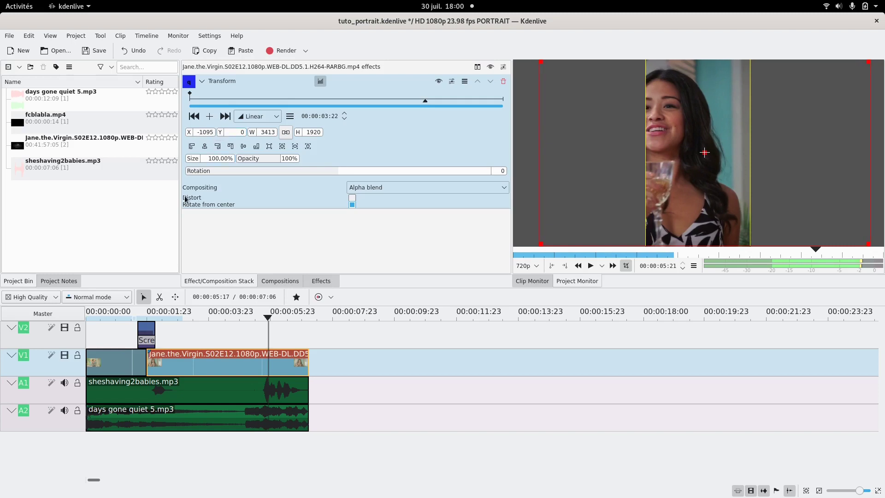
pyautogui.click(504, 83)
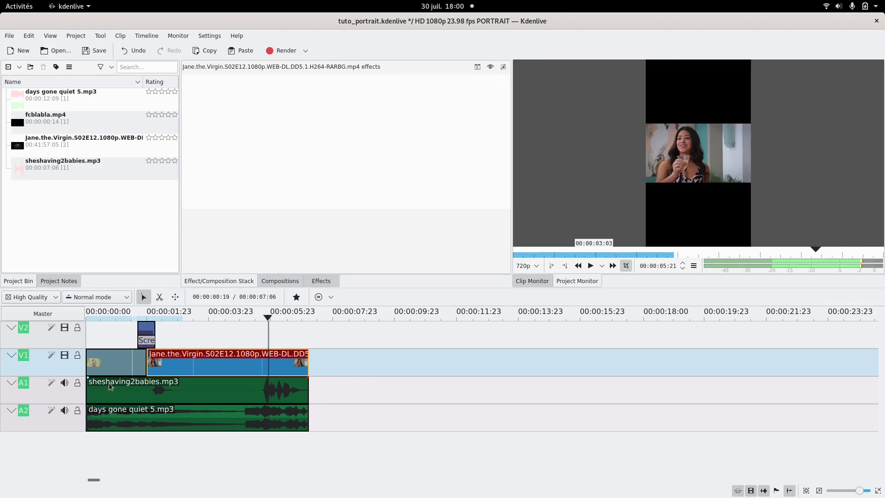
# Step: Remove the Transform effect from the fcblabla.mp4 clip on V2
pyautogui.click(104, 362)
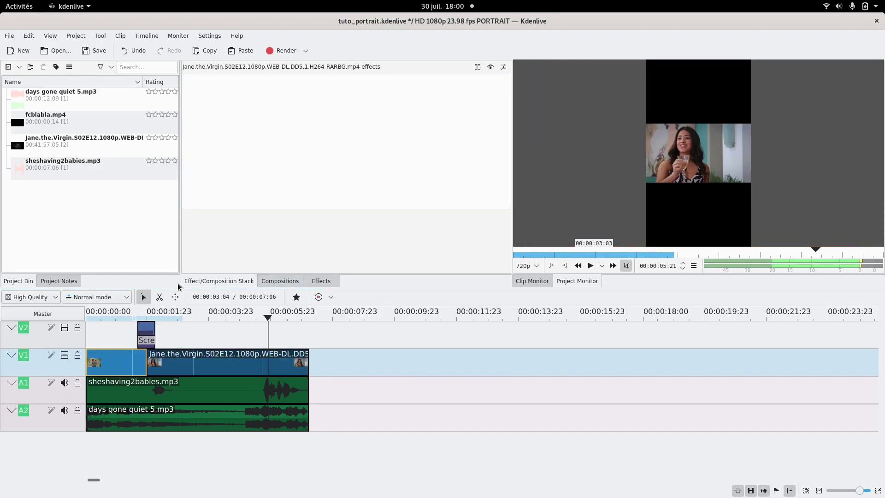
pyautogui.click(147, 330)
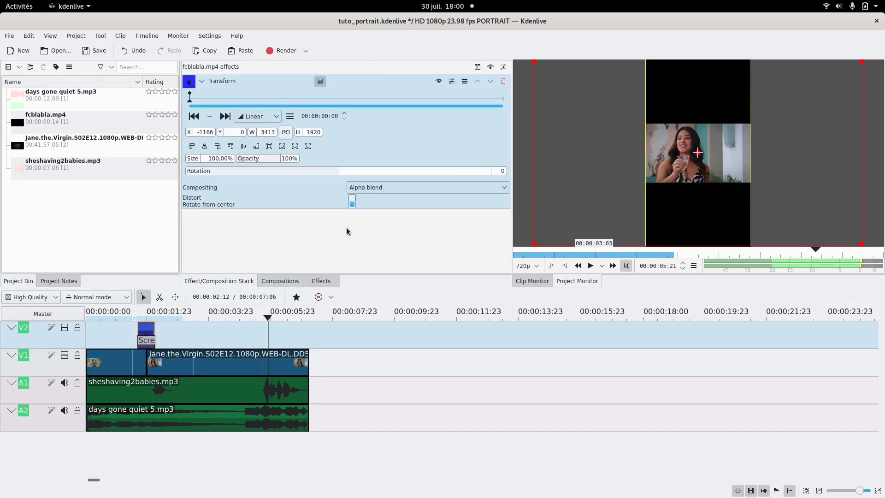
pyautogui.click(504, 81)
pyautogui.click(114, 335)
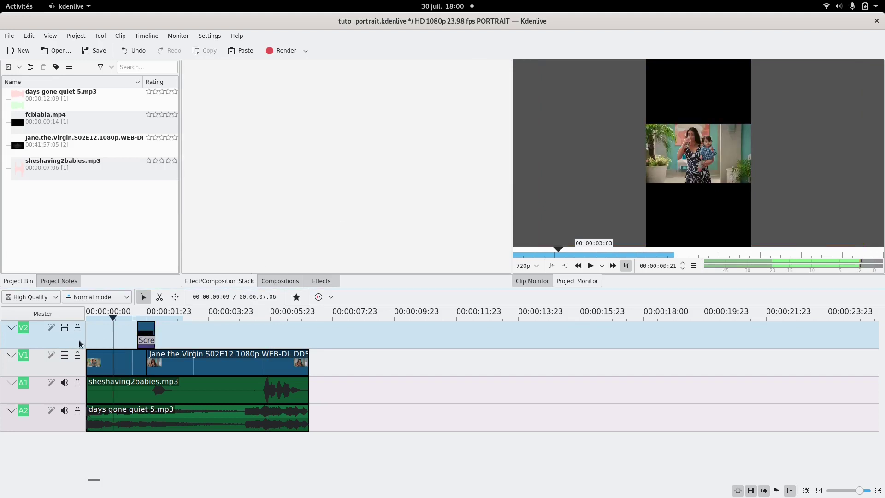
# Step: Insert two new video tracks, V3 and V4, above V2
pyautogui.rightClick(74, 335)
pyautogui.click(118, 337)
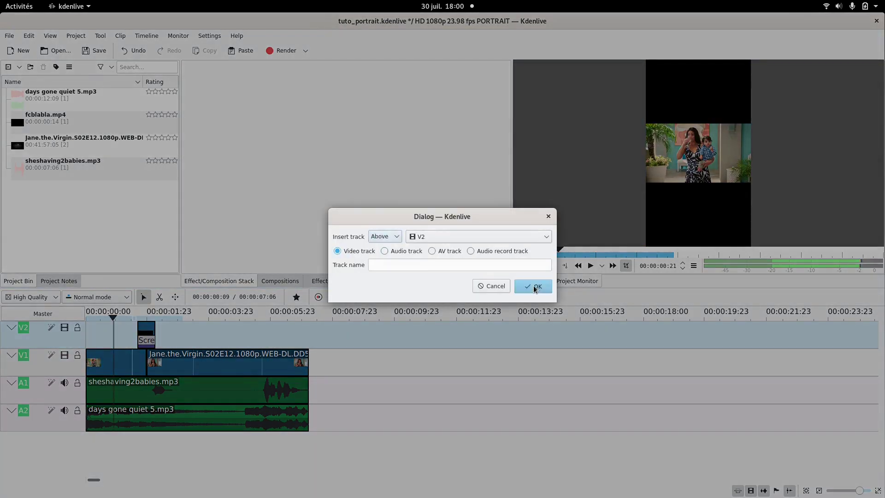
pyautogui.click(528, 287)
pyautogui.rightClick(69, 338)
pyautogui.click(87, 344)
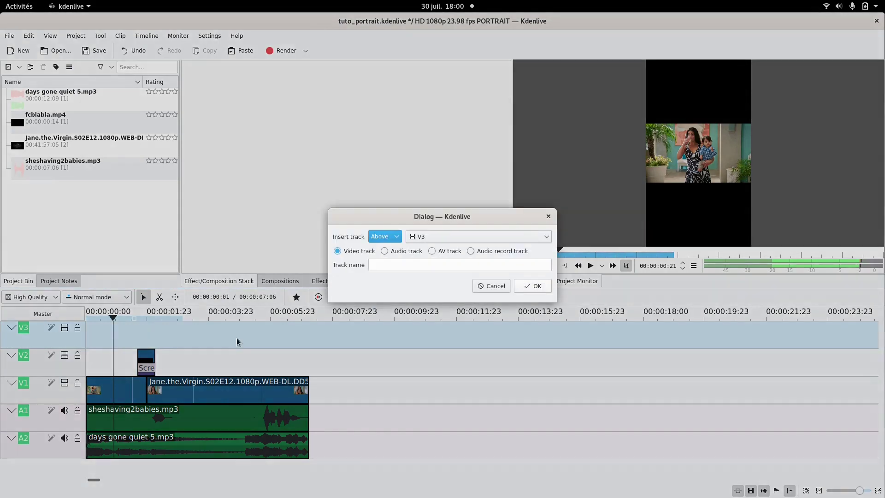
pyautogui.click(541, 287)
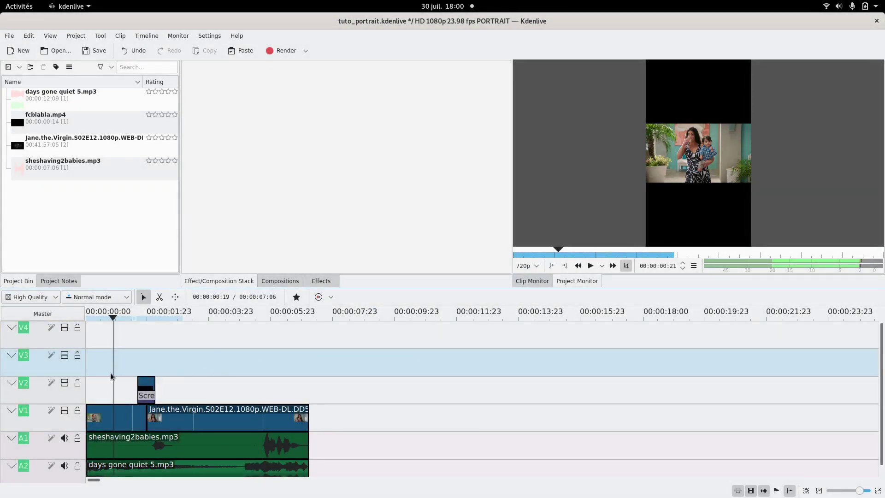
# Step: Paste copies of the V1 and V2 clips onto V3 and V4 at the start, and add Transform to a V1 clip
pyautogui.moveTo(111, 375); pyautogui.dragTo(190, 421)
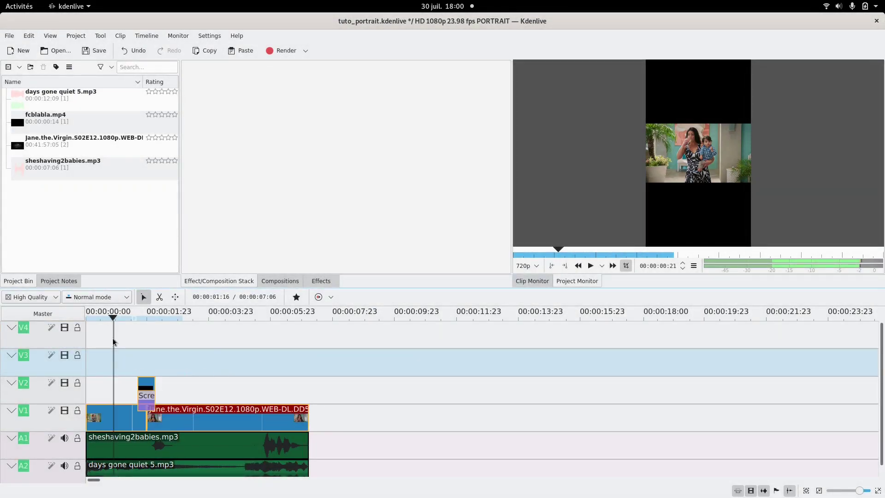
pyautogui.hotkey('ctrl', 'v')
pyautogui.moveTo(117, 351); pyautogui.dragTo(107, 338)
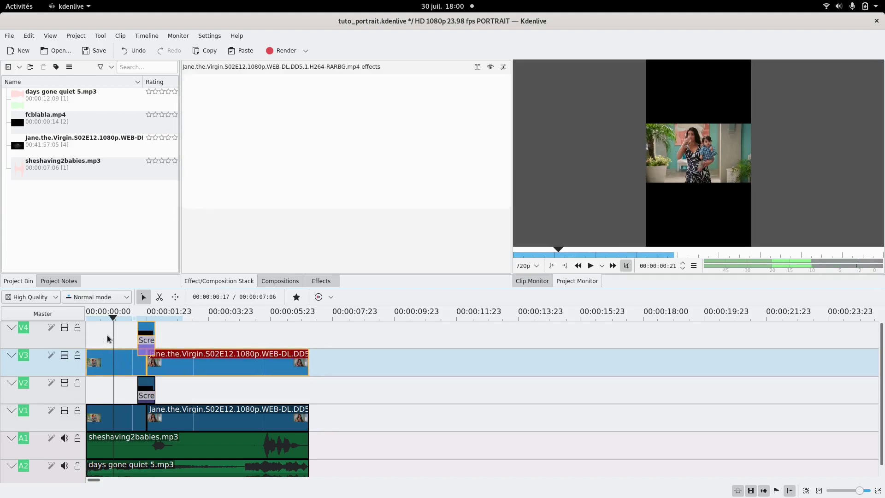
pyautogui.click(296, 297)
pyautogui.moveTo(306, 322); pyautogui.dragTo(107, 423)
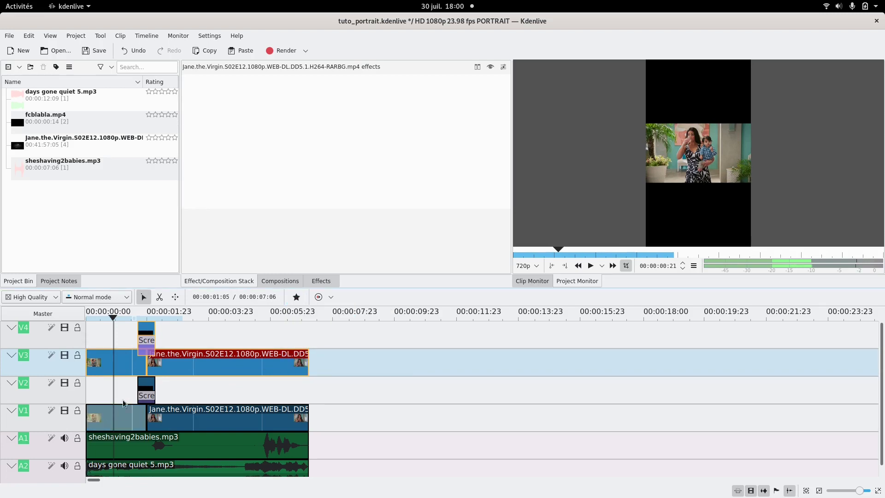
# Step: Fill the first V1 clip's height centred at X -1166, and copy that Transform to the second V1 clip
pyautogui.click(121, 416)
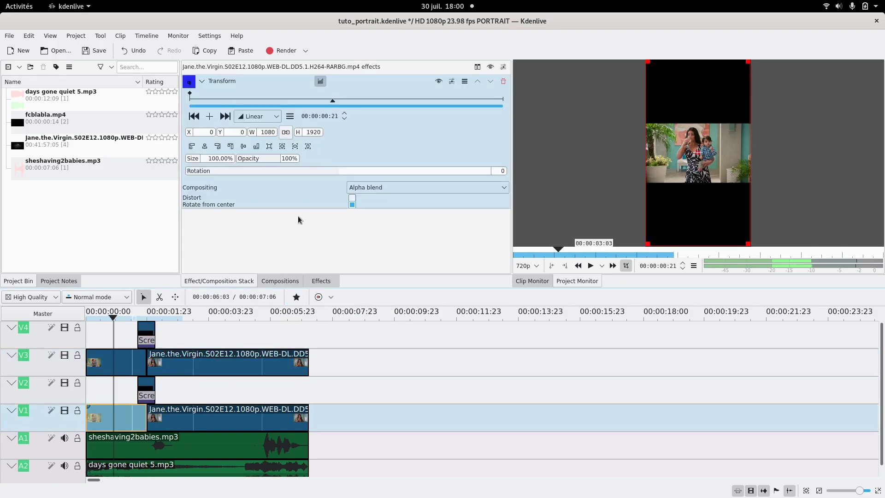
pyautogui.click(308, 147)
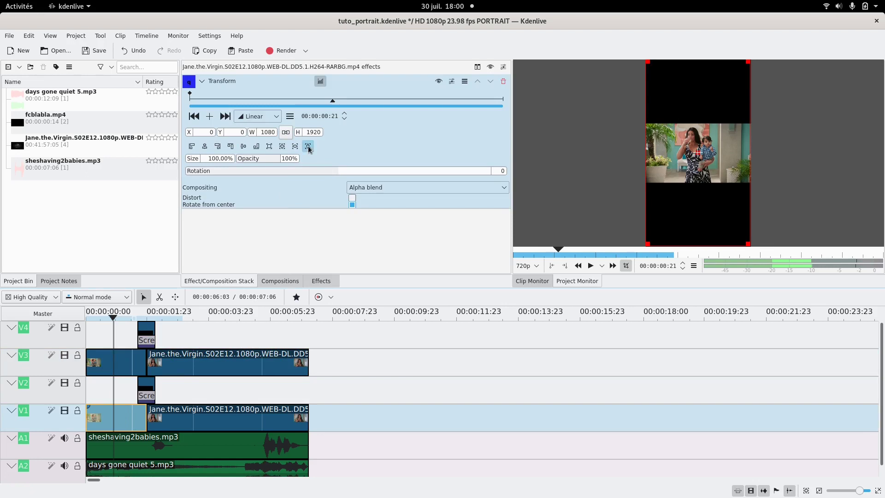
pyautogui.click(203, 146)
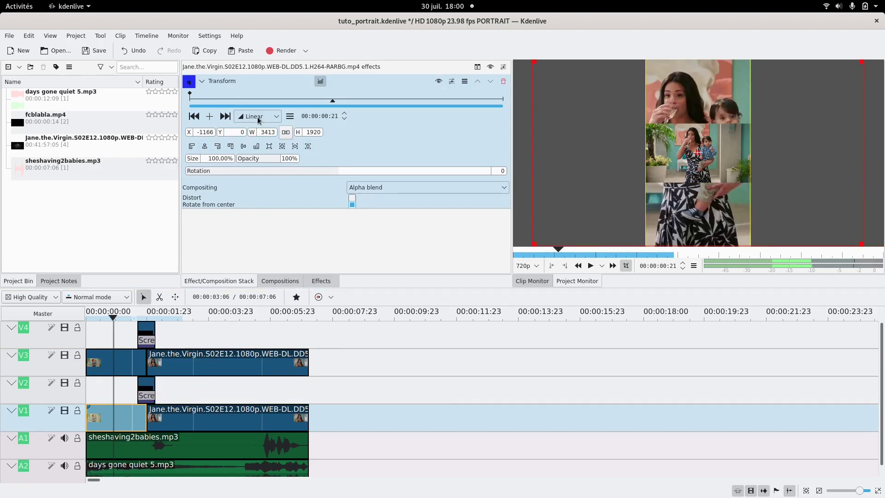
pyautogui.moveTo(259, 81); pyautogui.dragTo(179, 419)
pyautogui.click(124, 397)
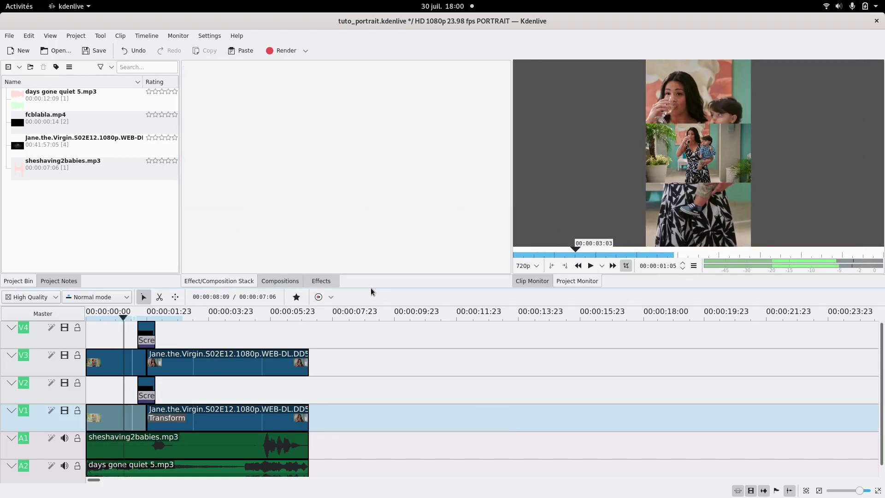
# Step: Add the Blur effect to the V1 background clip and set its amount to 595
pyautogui.click(322, 281)
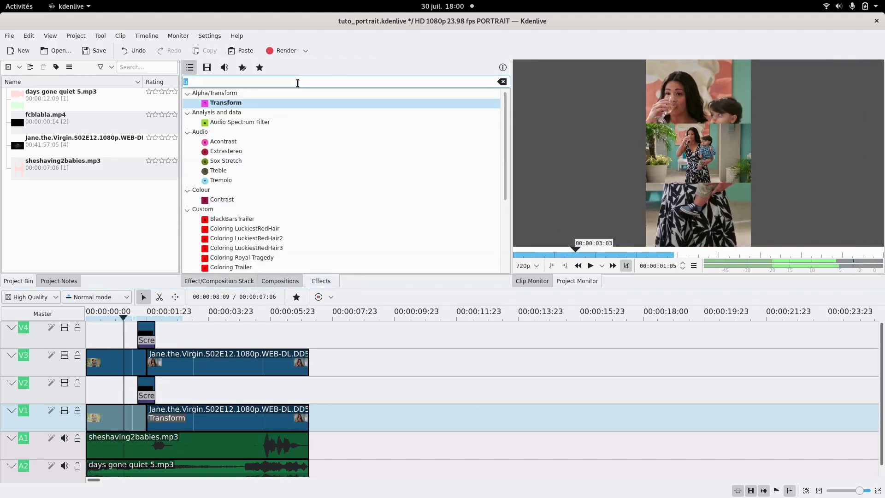
pyautogui.write('blur')
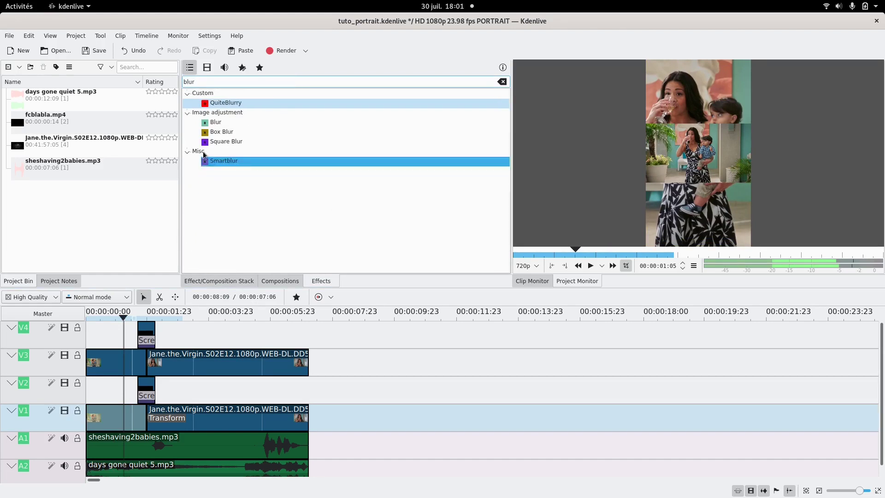
pyautogui.moveTo(226, 121); pyautogui.dragTo(127, 424)
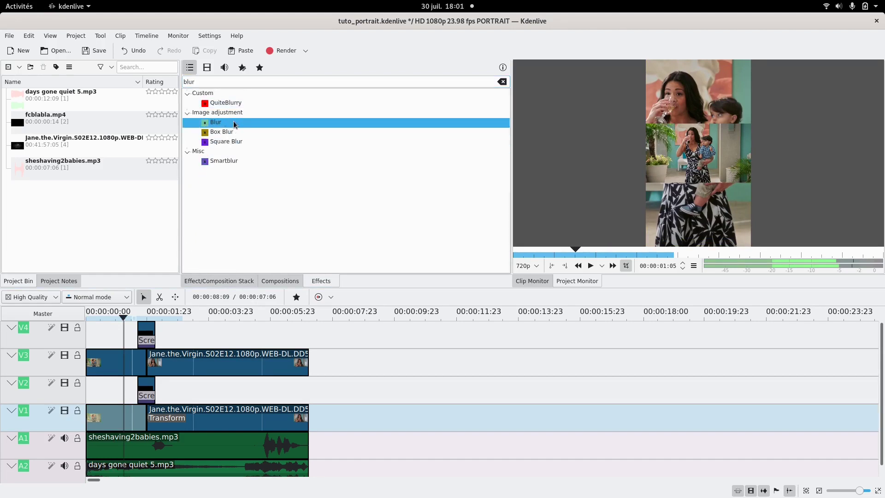
pyautogui.click(118, 417)
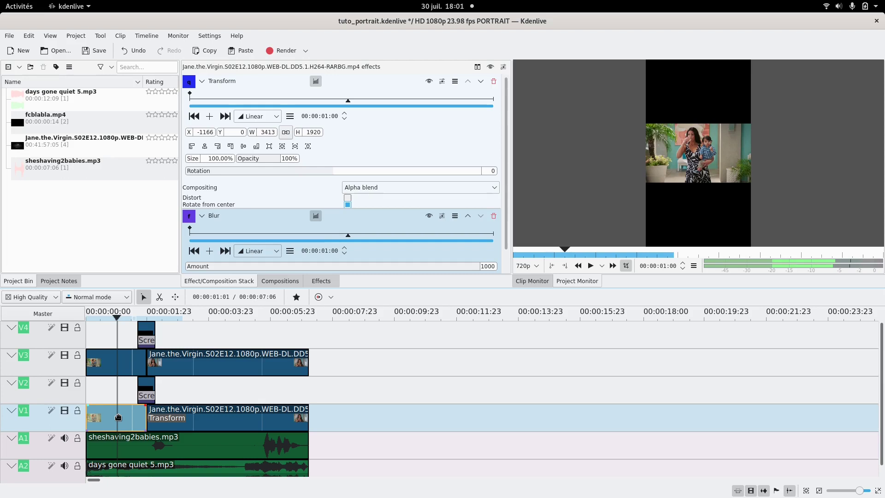
pyautogui.click(202, 82)
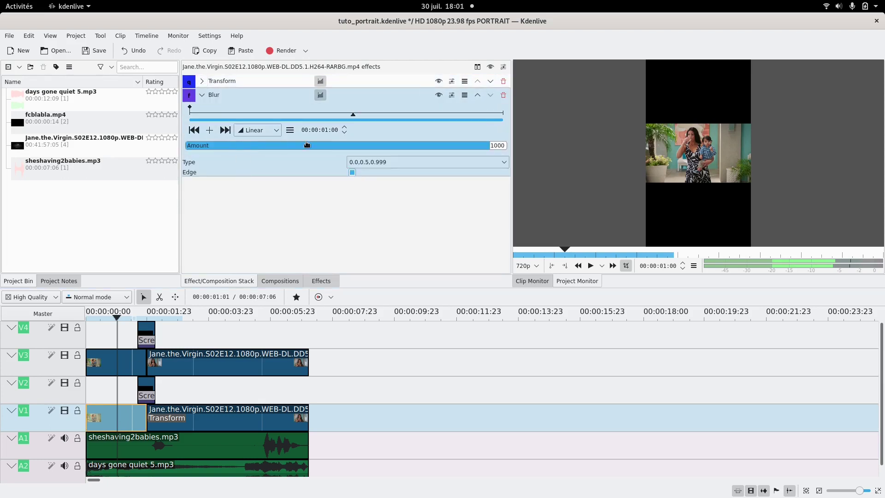
pyautogui.click(307, 144)
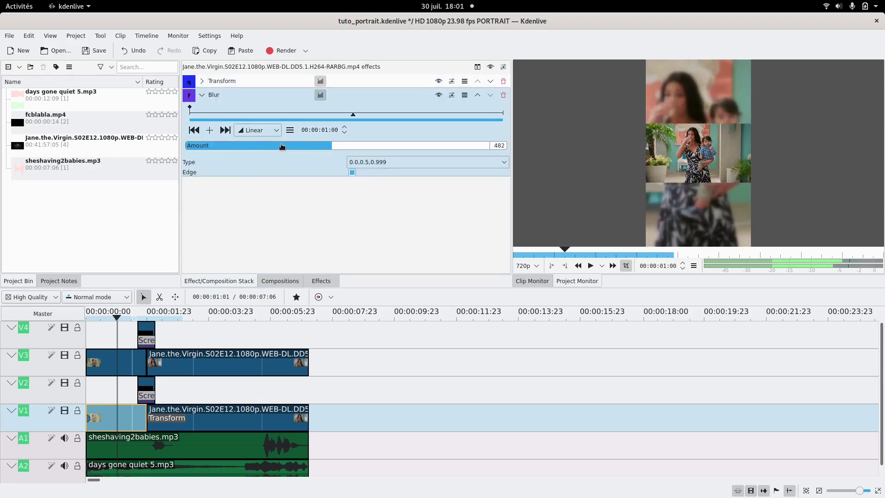
pyautogui.click(367, 146)
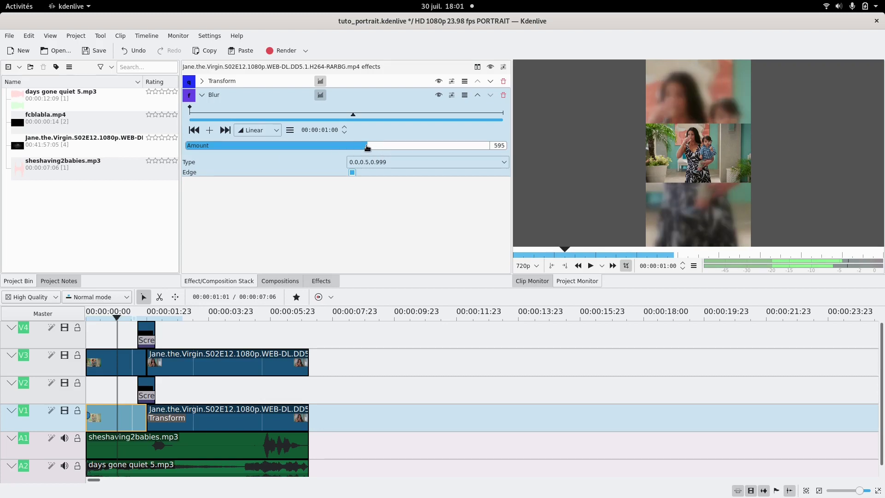
# Step: Add a Saturation effect to the first V1 clip and lower it to about 96
pyautogui.click(321, 281)
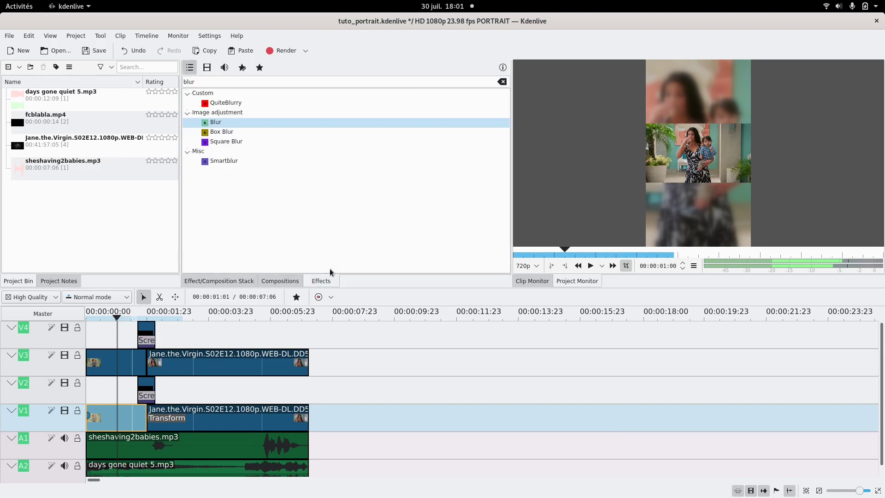
pyautogui.doubleClick(335, 82)
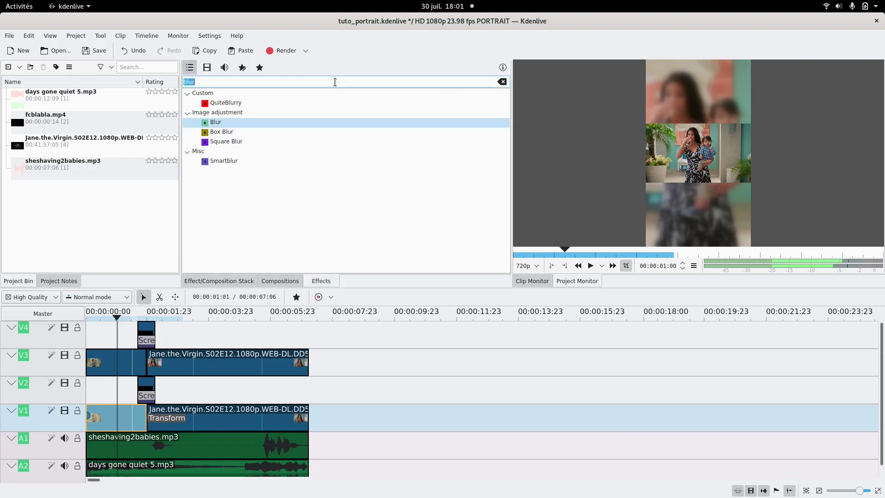
pyautogui.write('satu')
pyautogui.moveTo(289, 102); pyautogui.dragTo(124, 409)
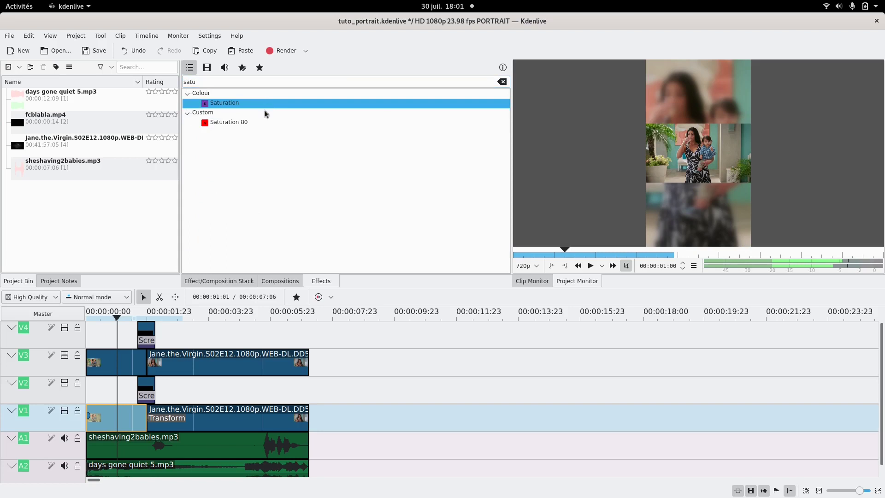
pyautogui.moveTo(125, 408); pyautogui.dragTo(126, 417)
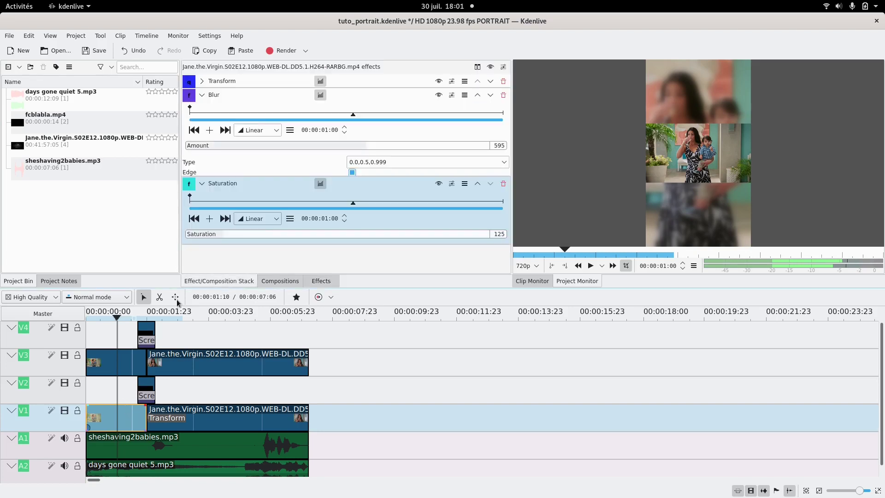
pyautogui.moveTo(208, 235); pyautogui.dragTo(211, 235)
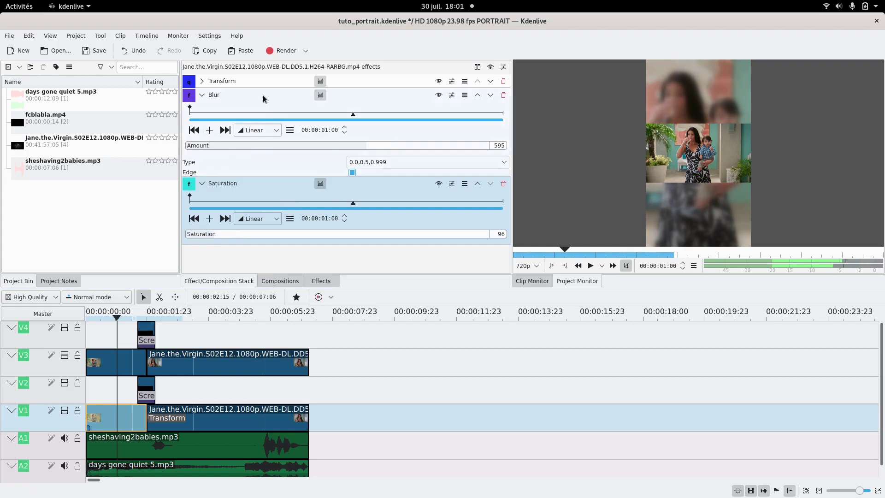
# Step: Copy the Blur and Saturation effects onto the second V1 clip
pyautogui.doubleClick(209, 96)
pyautogui.click(201, 109)
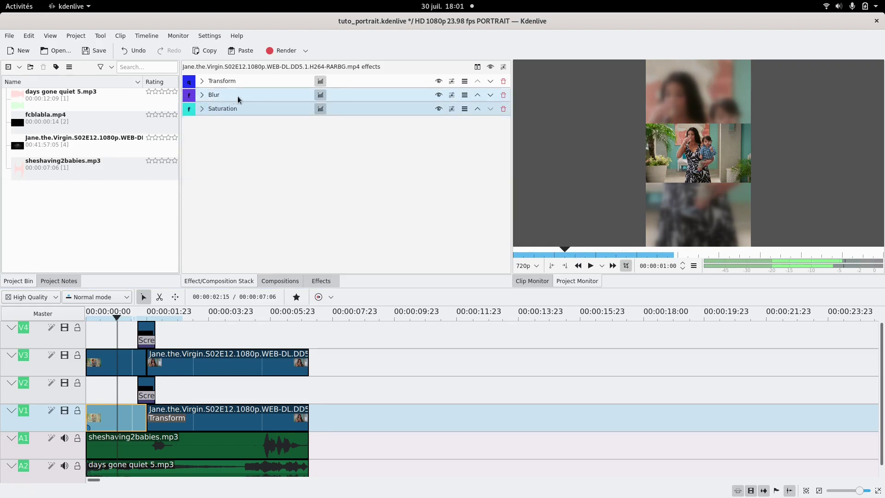
pyautogui.moveTo(237, 96)
pyautogui.mouseDown()
pyautogui.moveTo(151, 390)
pyautogui.moveTo(160, 405)
pyautogui.mouseUp()
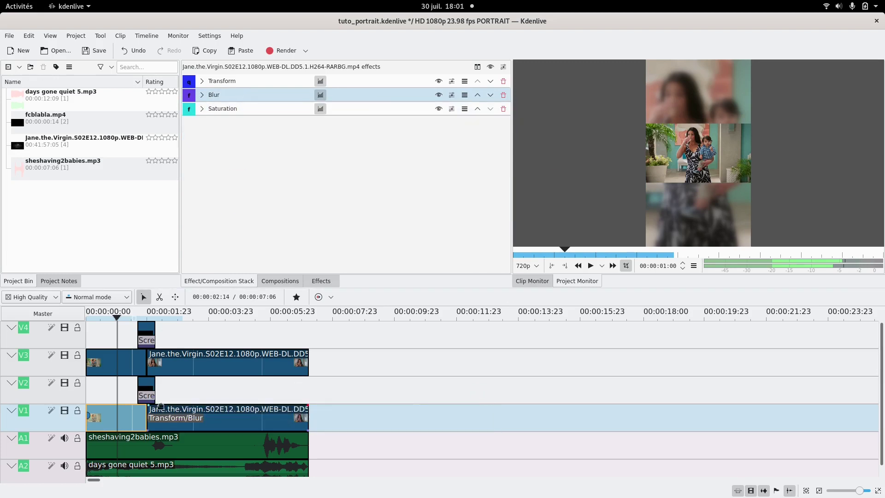
pyautogui.moveTo(233, 110); pyautogui.dragTo(209, 417)
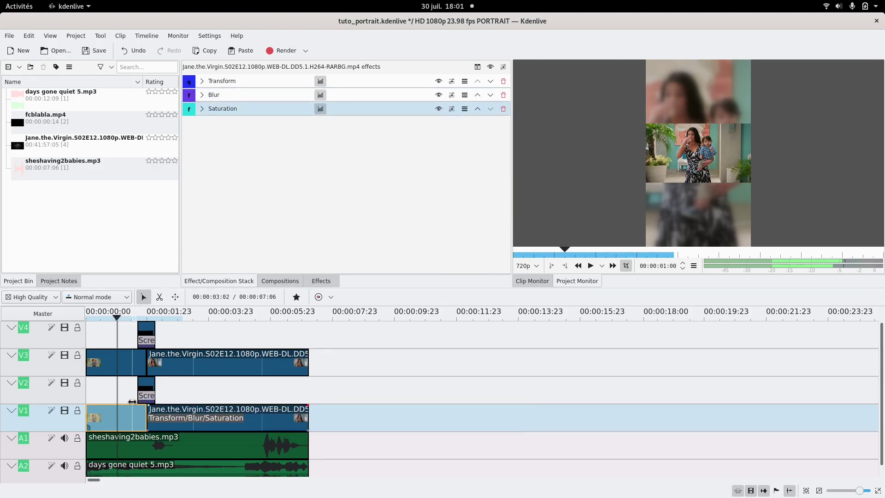
pyautogui.click(99, 392)
pyautogui.press('Home')
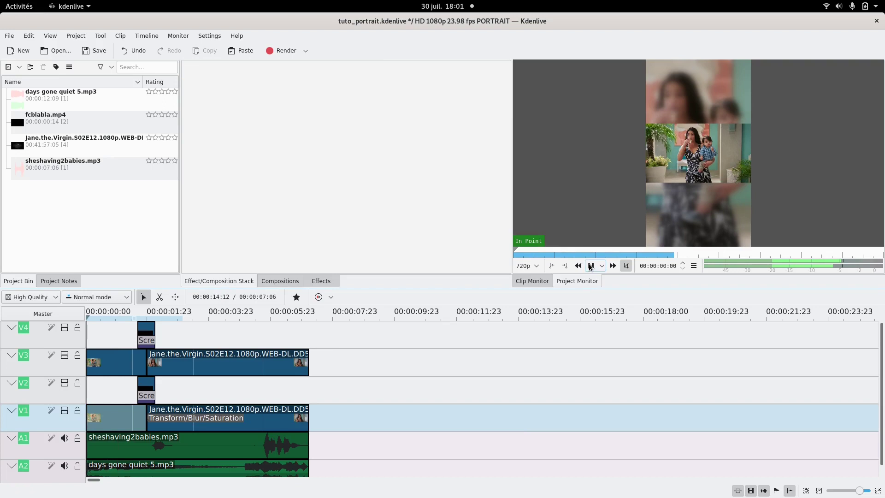
pyautogui.click(590, 266)
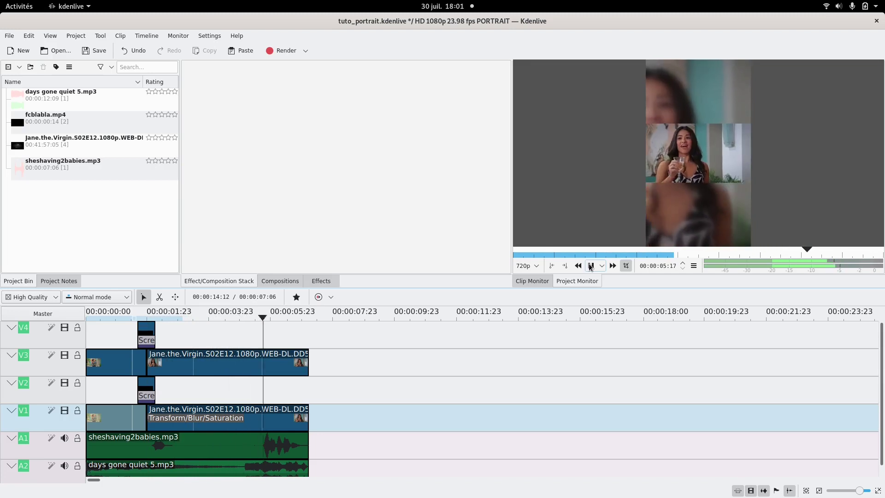
pyautogui.click(590, 266)
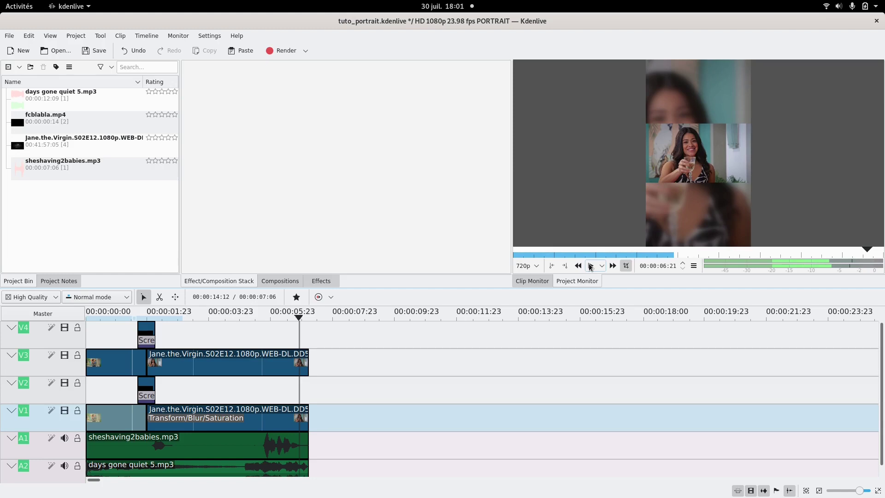
pyautogui.click(228, 325)
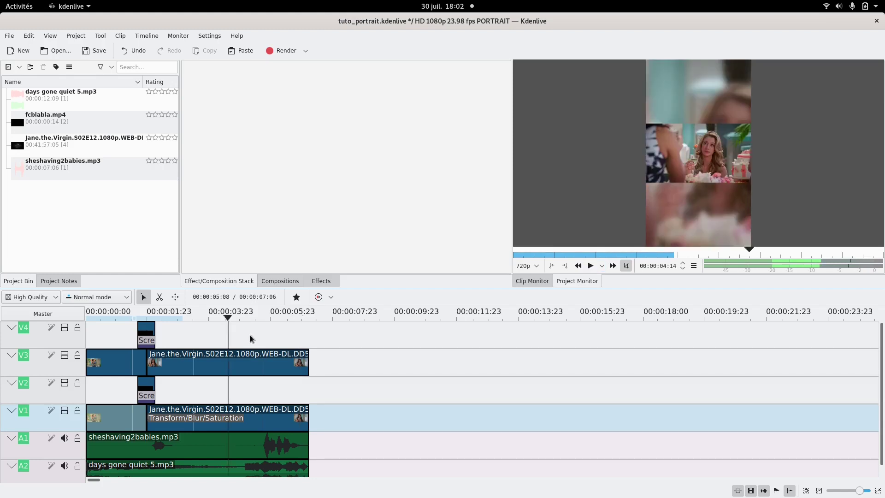